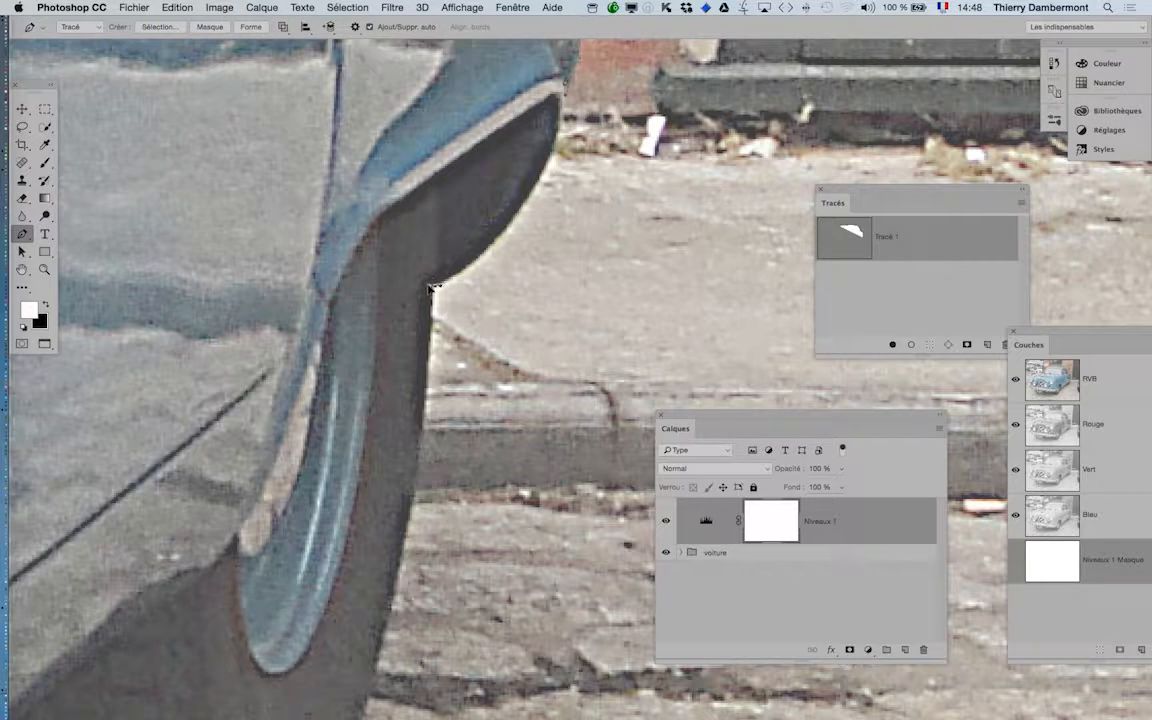
Step: Extend the Tracé 1 path with a curved anchor at the corner where the rear fender meets the tyre
click(432, 288)
drag(543, 236, 541, 230)
scroll(434, 292, down, 10)
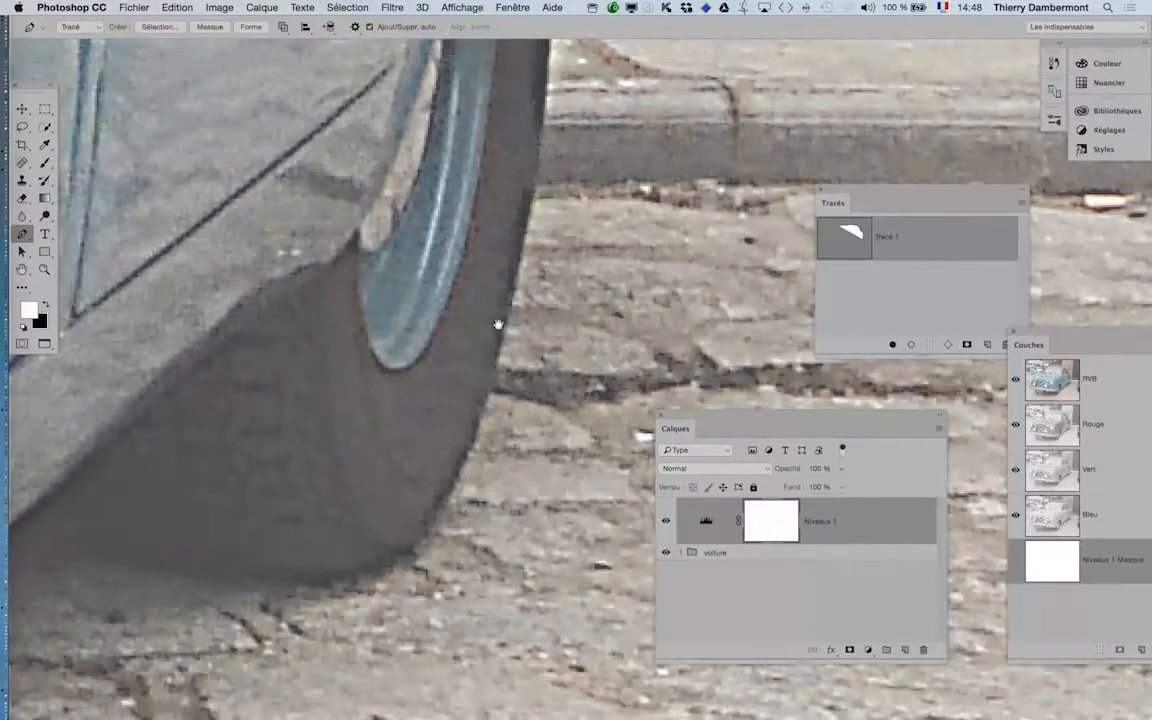
drag(498, 324, 453, 545)
super+click(545, 227)
super+click(545, 227)
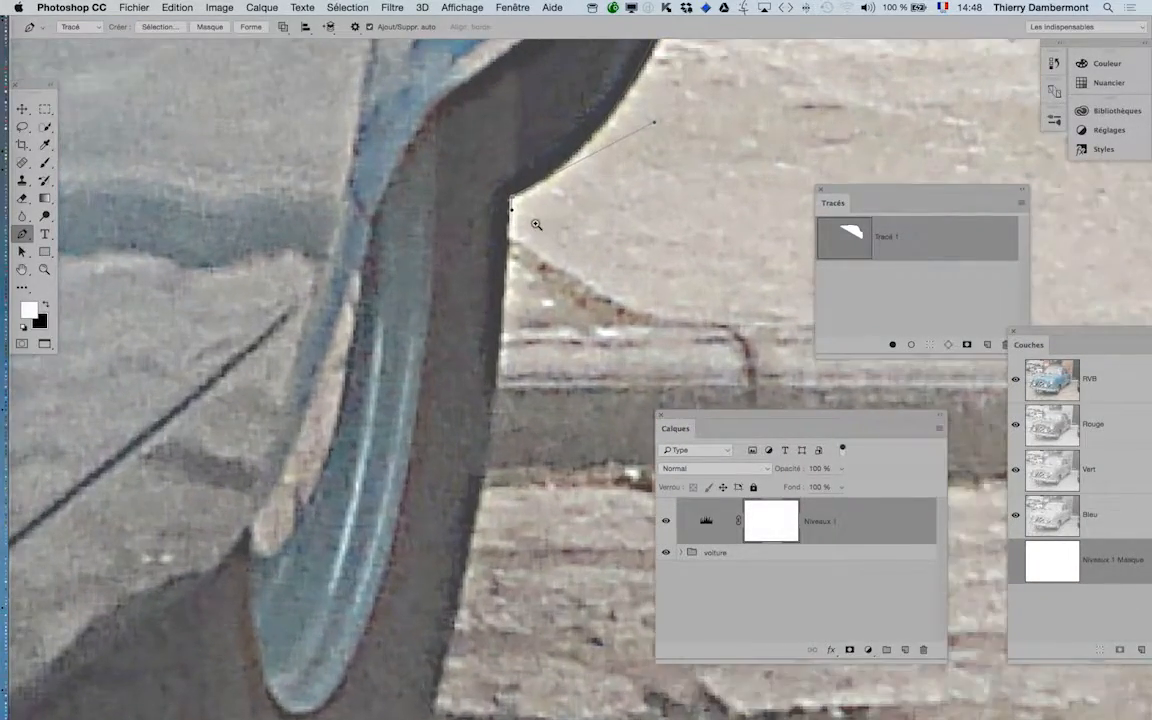
super+click(540, 226)
super+click(532, 226)
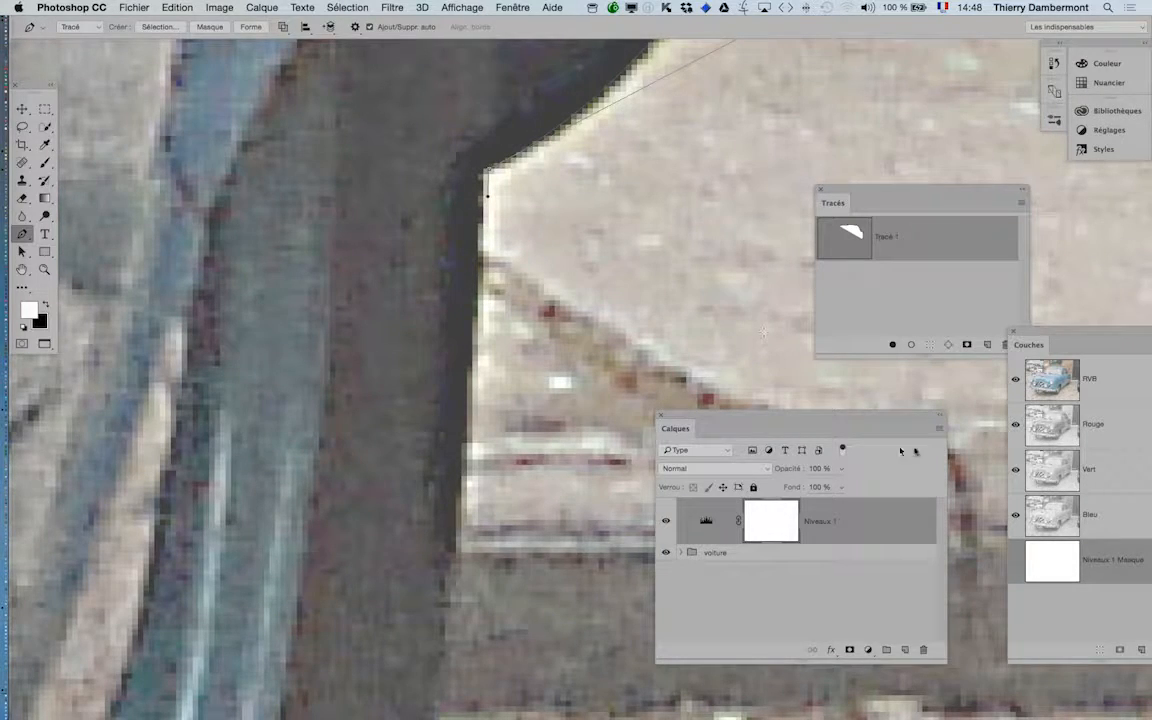
Step: Hide the Vert channel and trace the rear tyre's outer edge with curved anchors down to its lowest point
click(1015, 470)
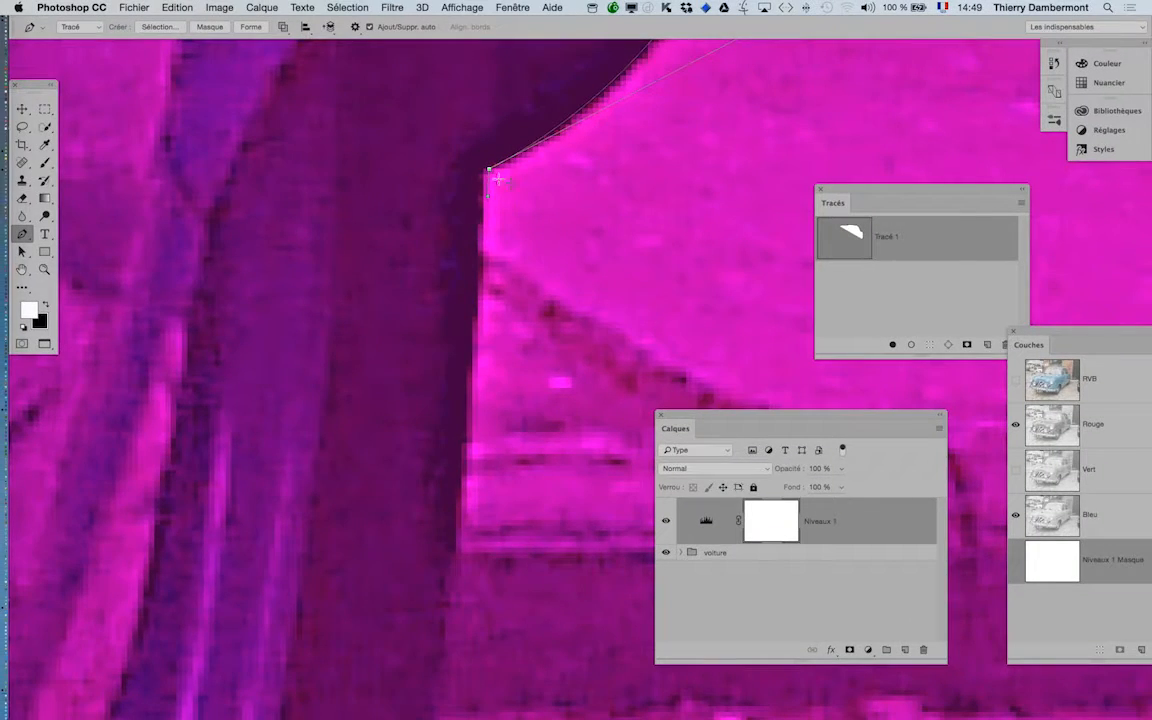
scroll(499, 314, down, 5)
drag(483, 411, 506, 210)
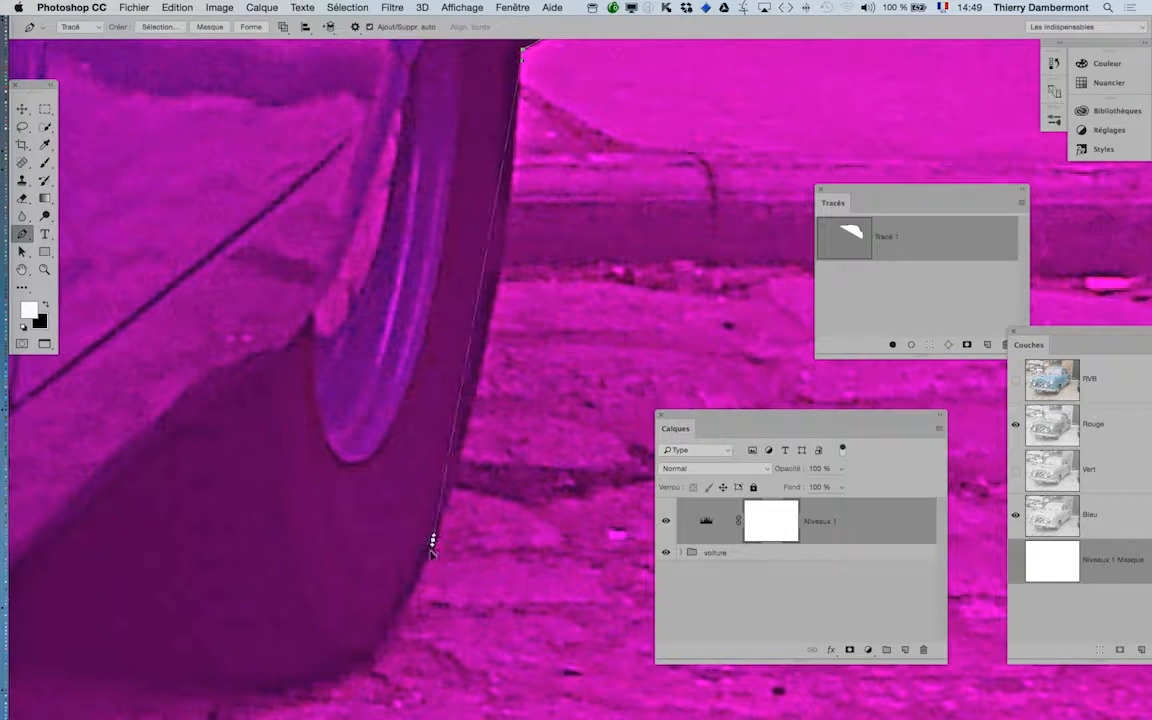
drag(432, 541, 507, 330)
drag(476, 542, 676, 90)
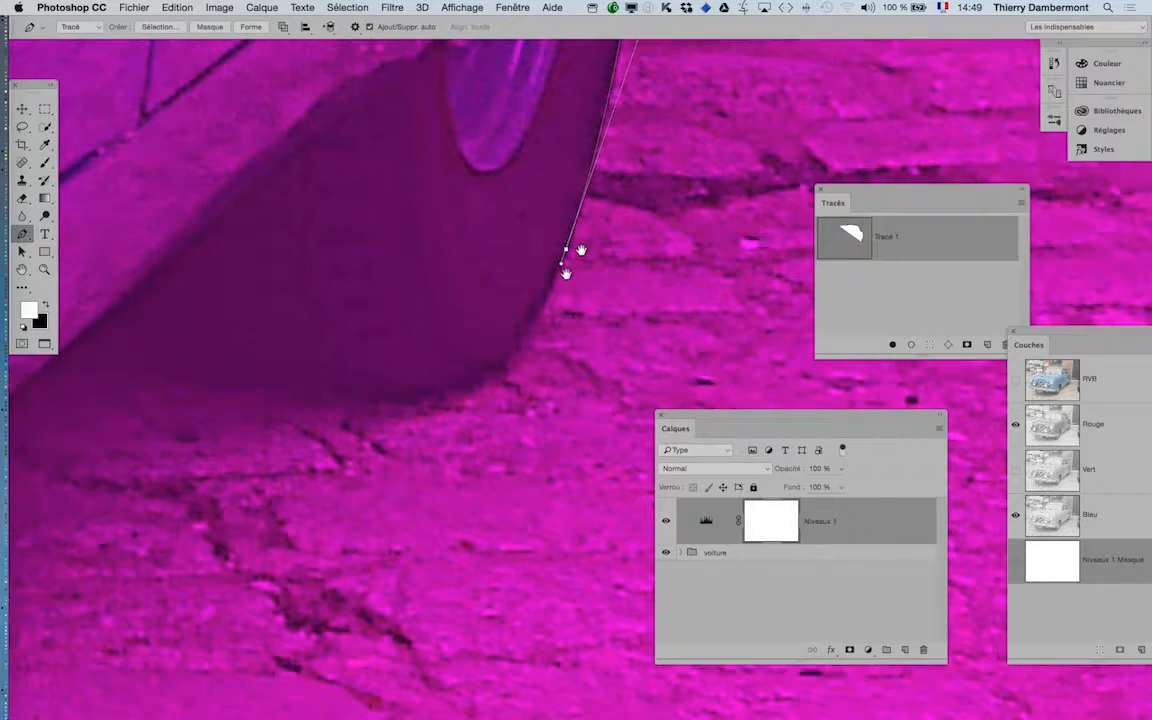
drag(385, 384, 537, 382)
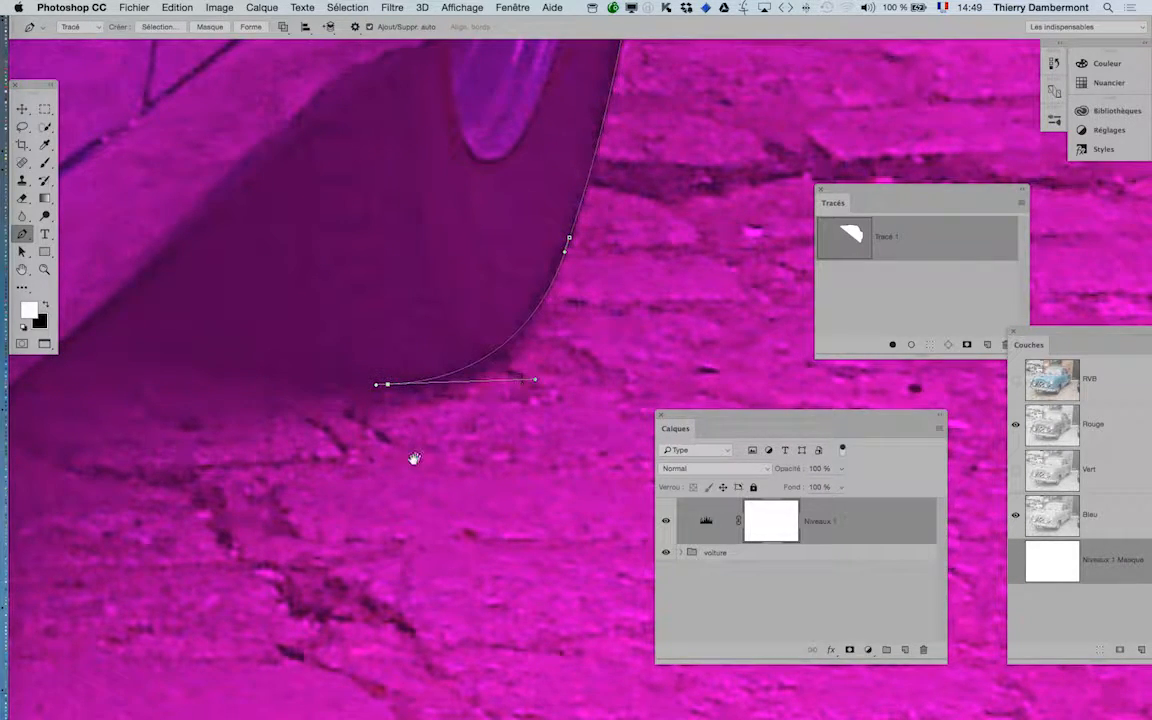
Step: Show the Vert channel again and continue the path around the rear tyre's inner side up to the car sill
scroll(411, 458, left, 5)
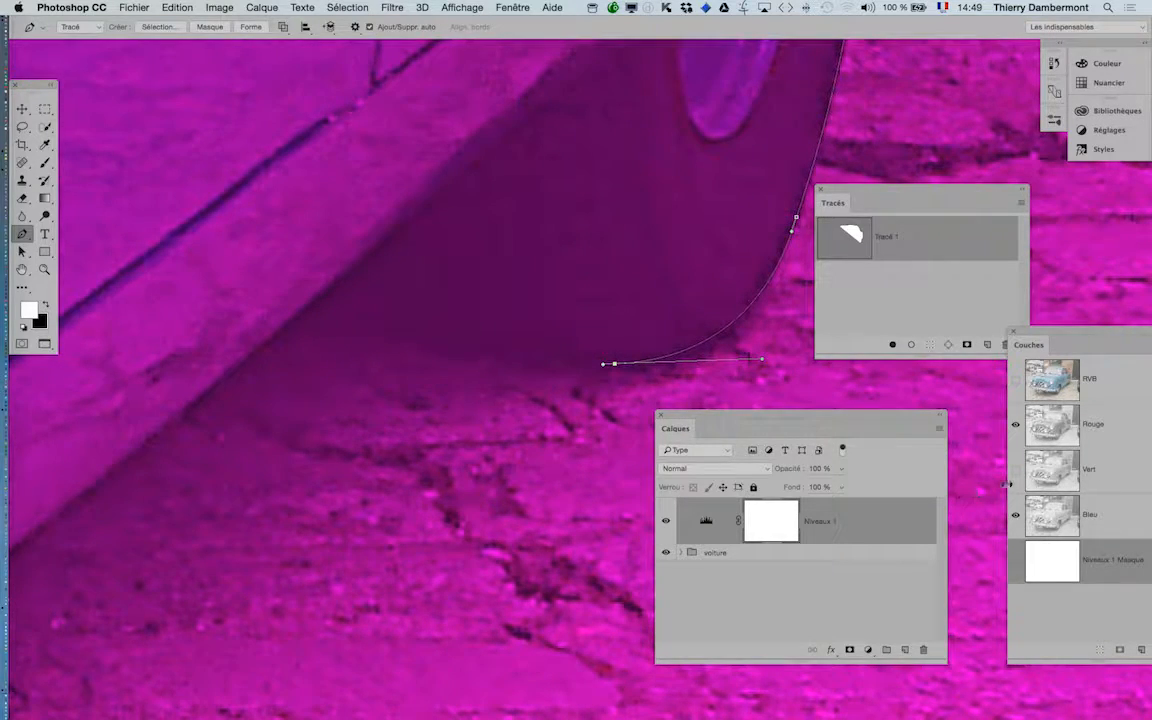
click(1016, 470)
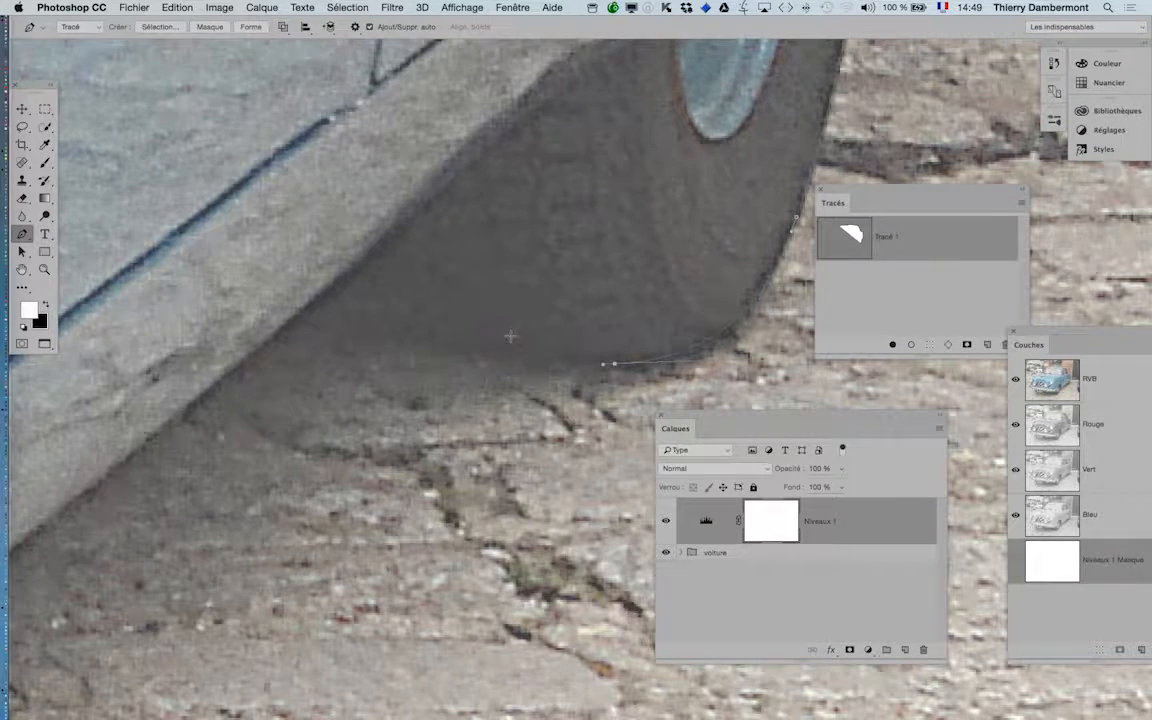
drag(514, 339, 537, 362)
drag(485, 151, 469, 270)
alt+super+click(440, 295)
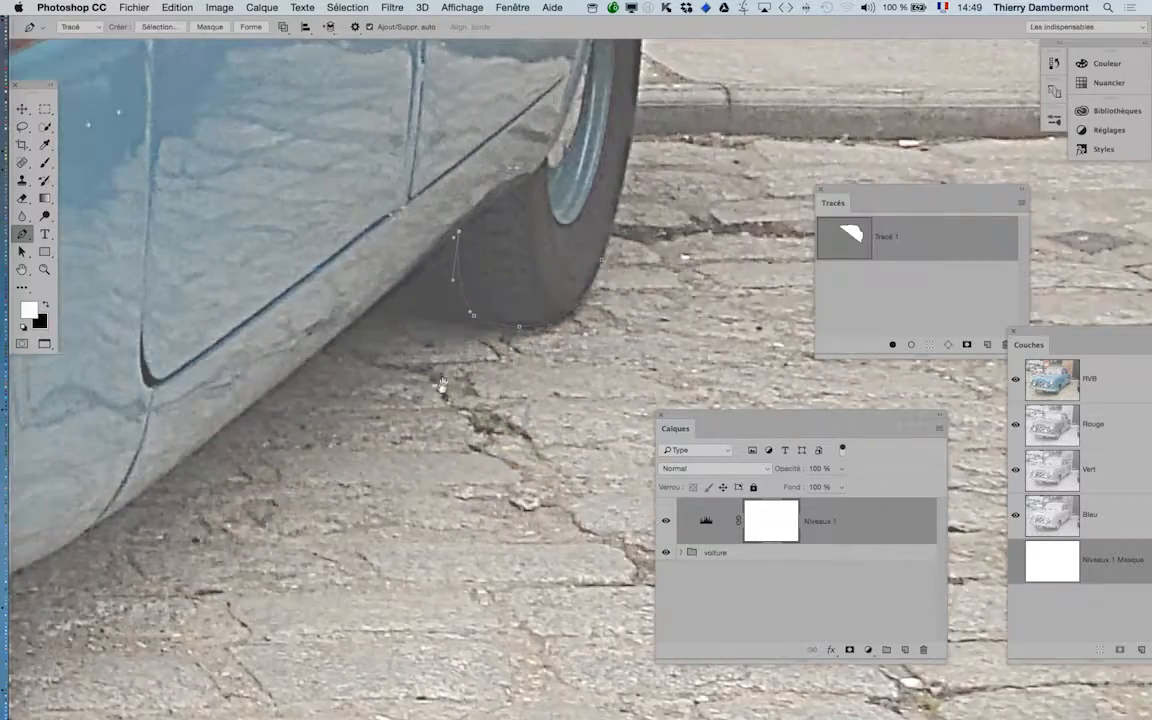
Step: Trace the lower edge of the sill with the Pen tool to the wheel arch behind the front tyre
drag(442, 385, 634, 267)
drag(258, 412, 331, 380)
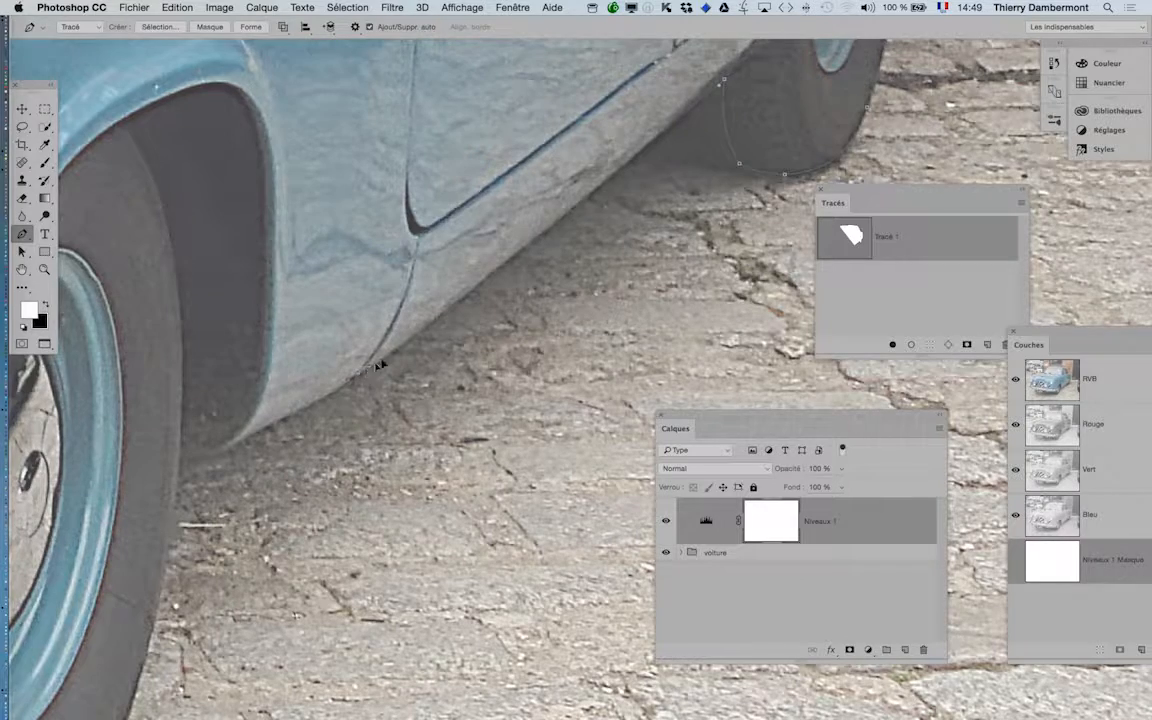
scroll(241, 457, down, 2)
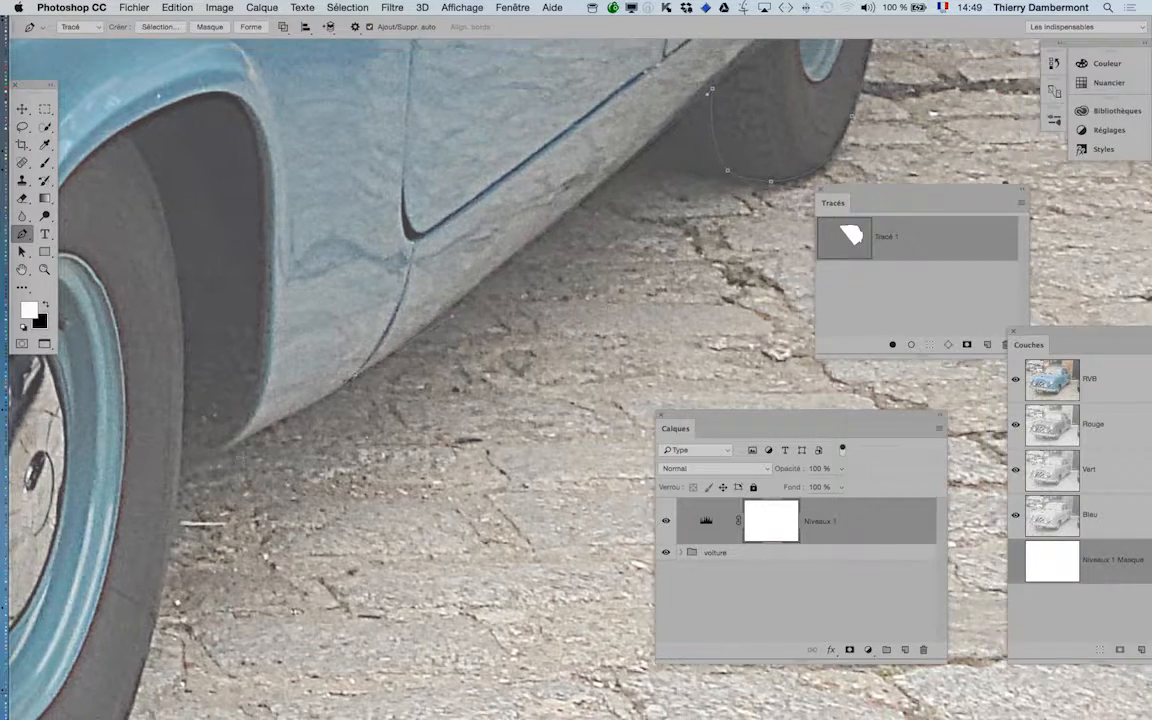
drag(202, 445, 203, 445)
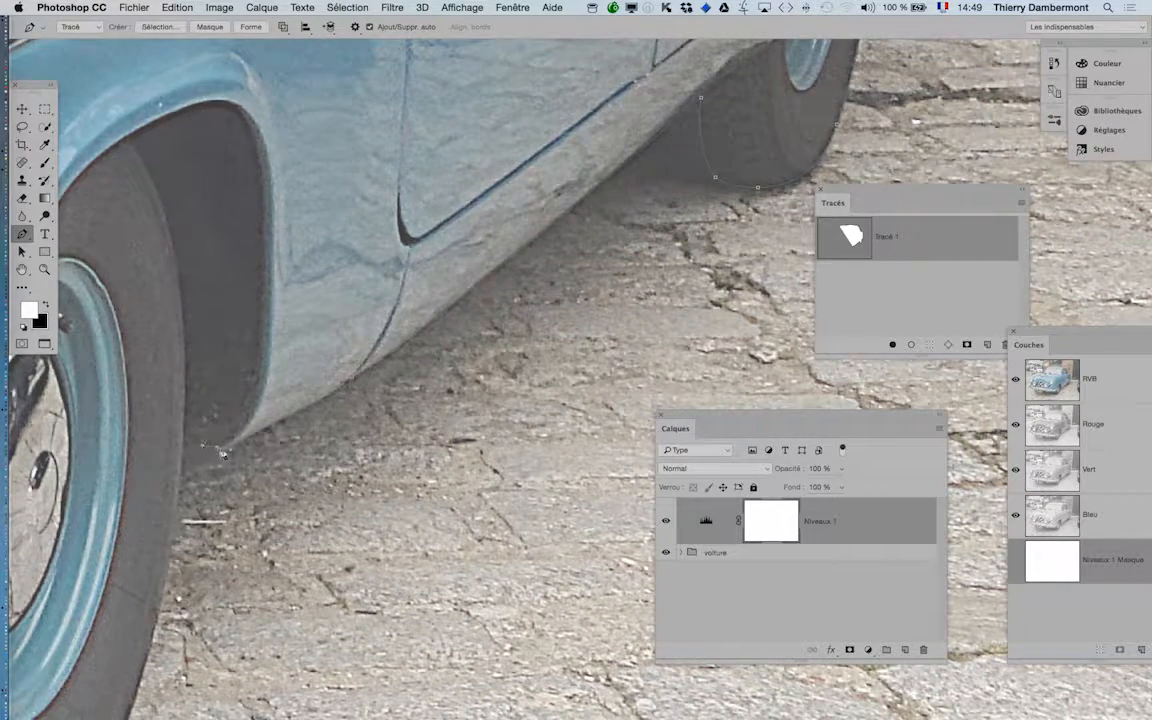
drag(230, 499, 358, 418)
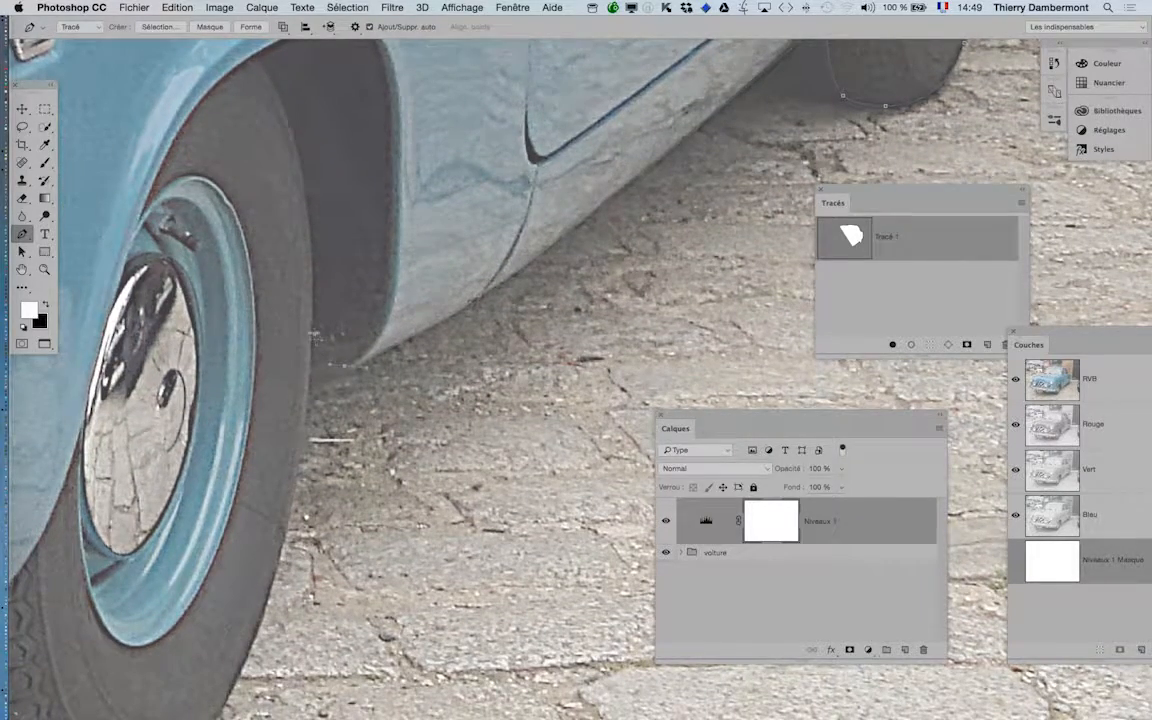
Step: Continue the path down the front tyre's outer edge with curved anchors
drag(290, 345, 517, 221)
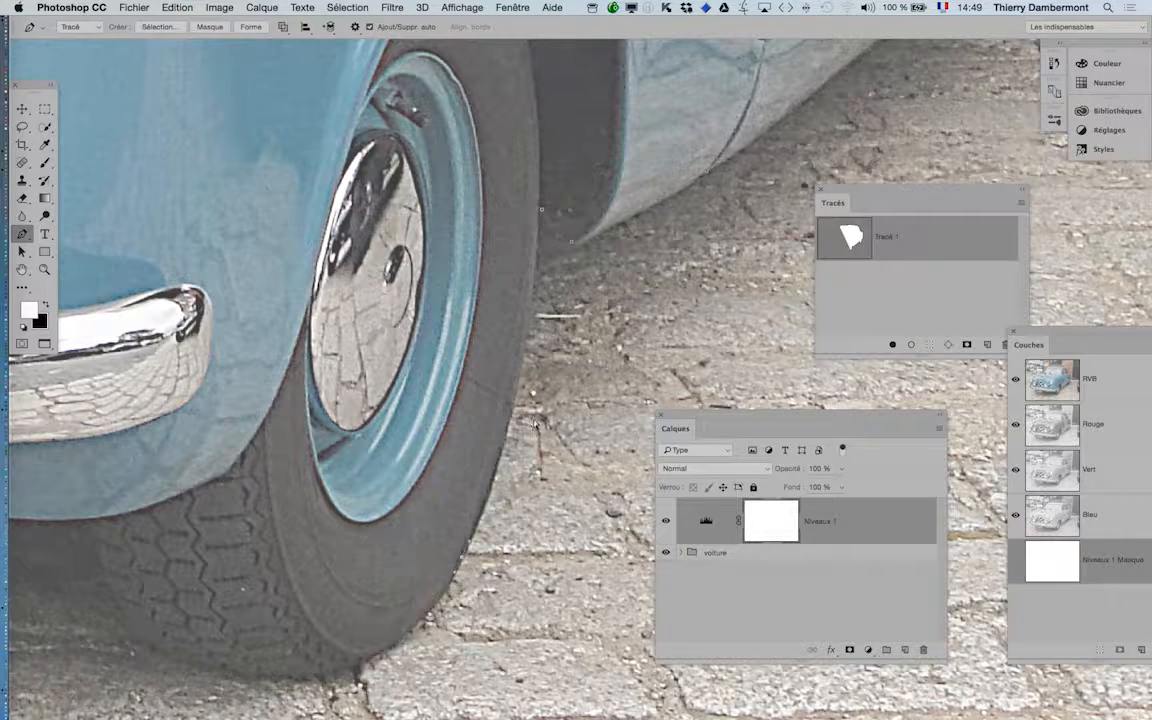
drag(469, 543, 529, 405)
scroll(403, 581, down, 5)
scroll(403, 581, left, 4)
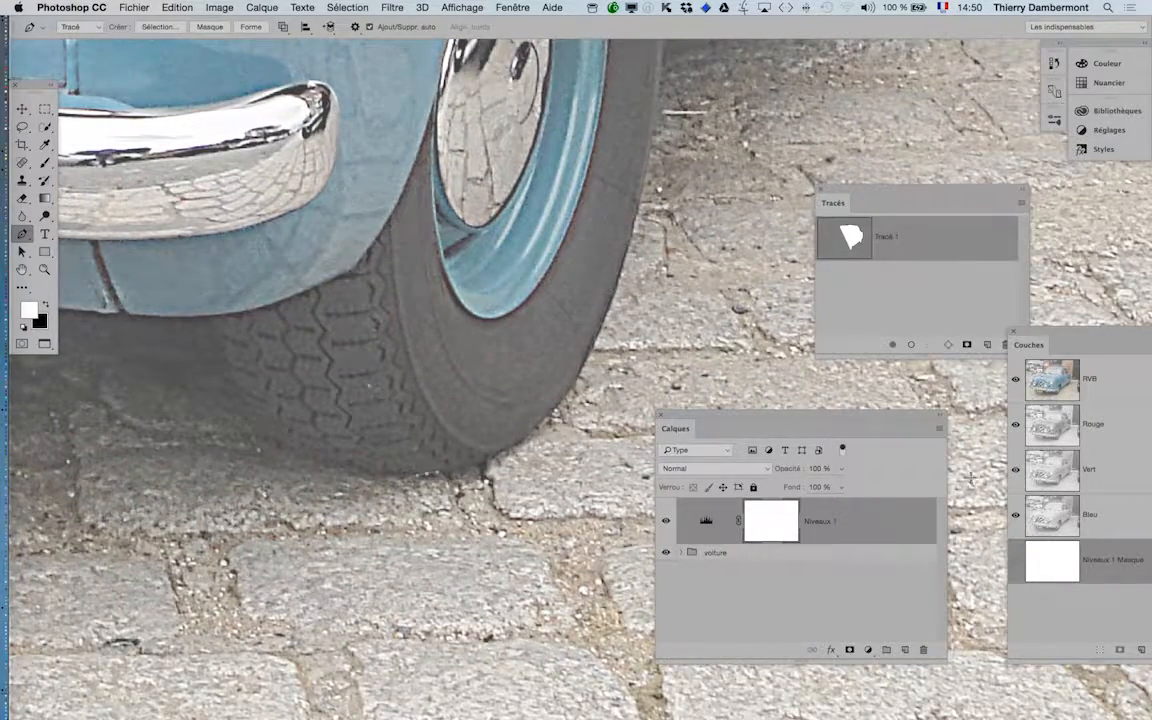
Step: Hide the Vert channel and replace the last anchor with one curved to fit the bottom of the front tyre
click(1015, 469)
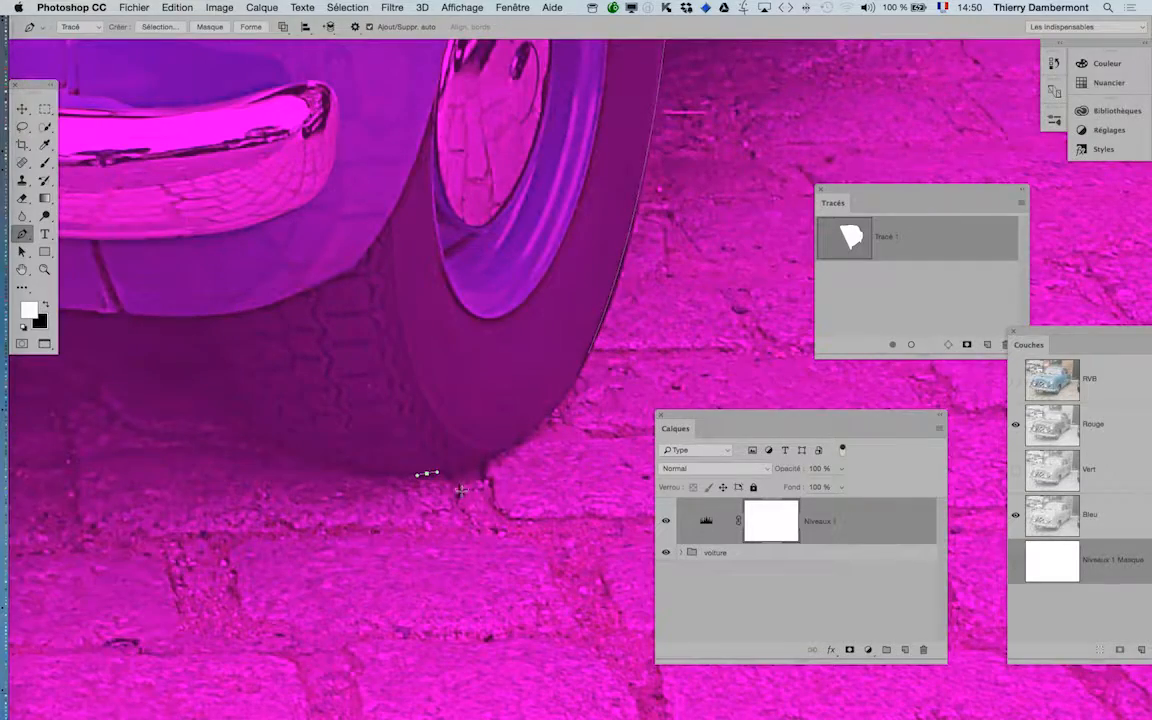
key(super+z)
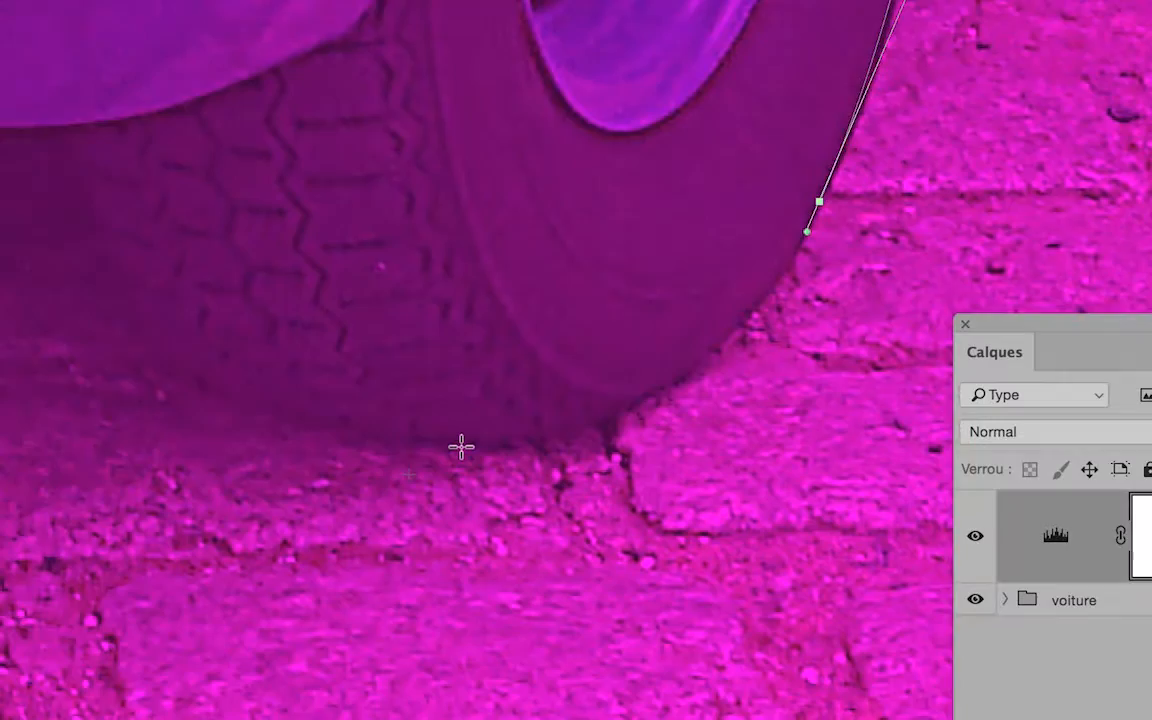
click(220, 601)
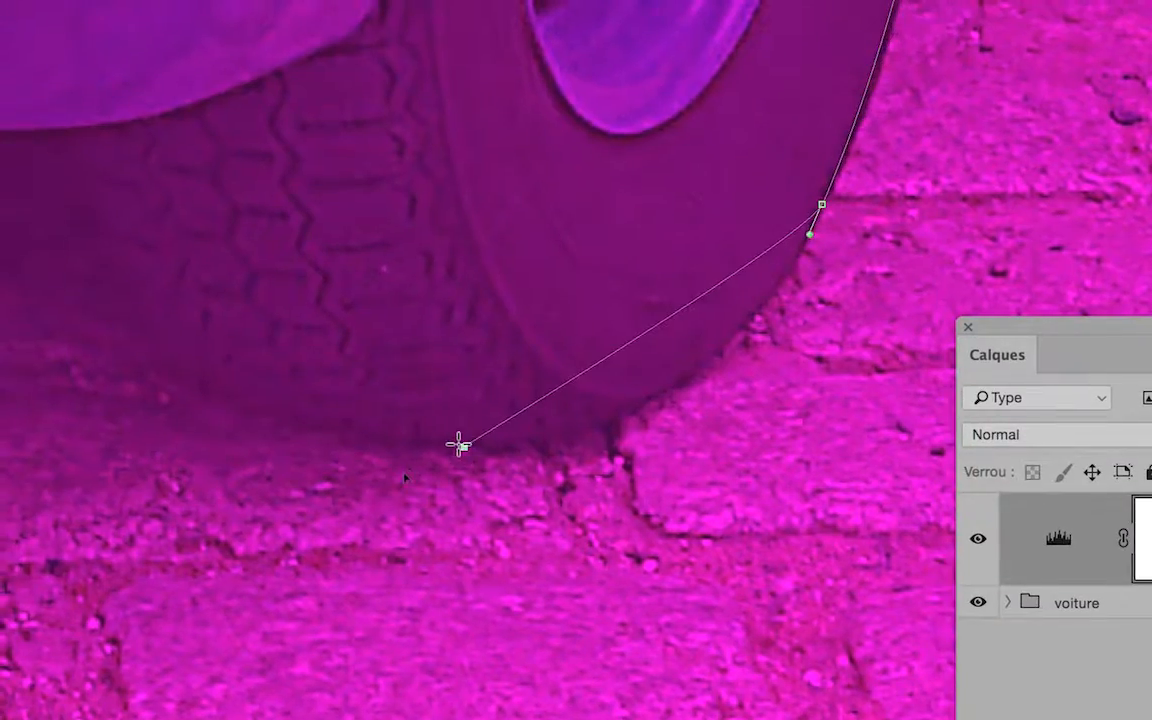
drag(458, 445, 676, 443)
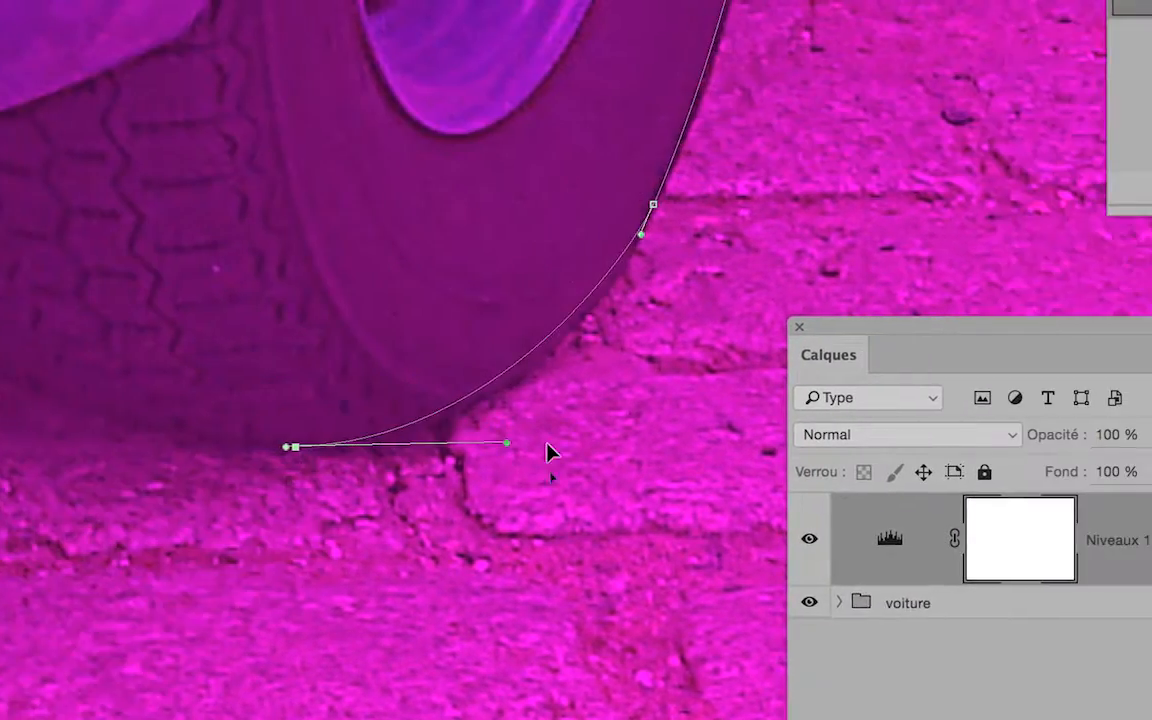
drag(547, 444, 561, 419)
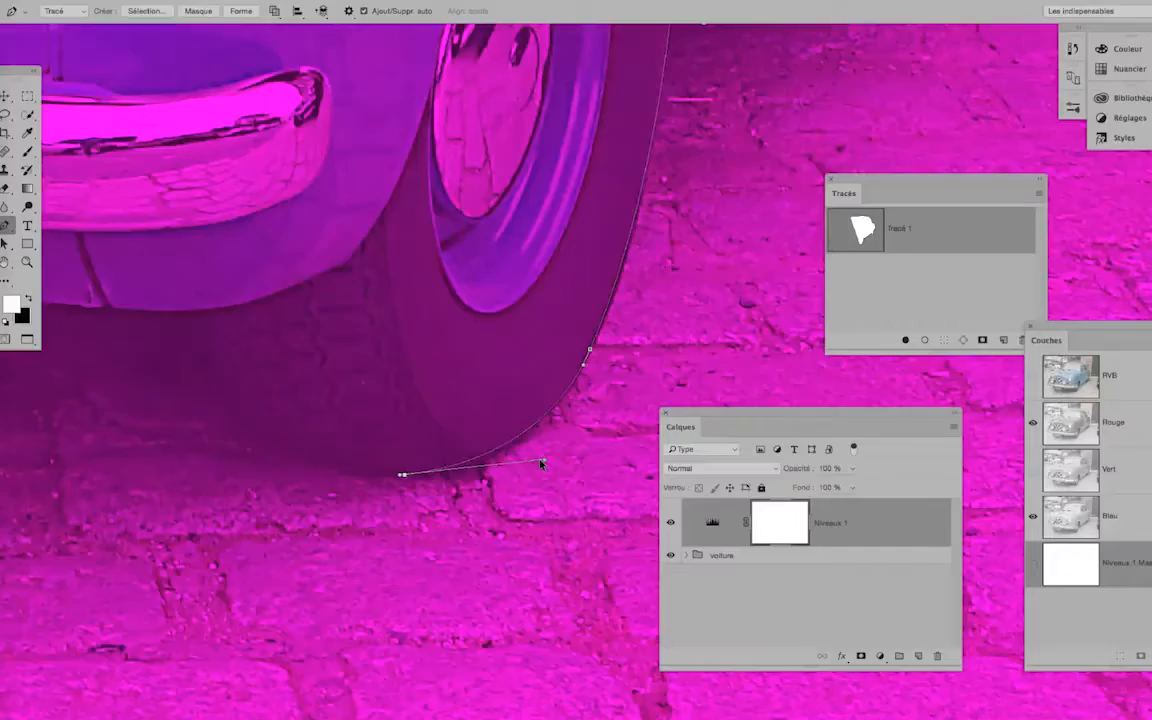
drag(402, 470, 588, 470)
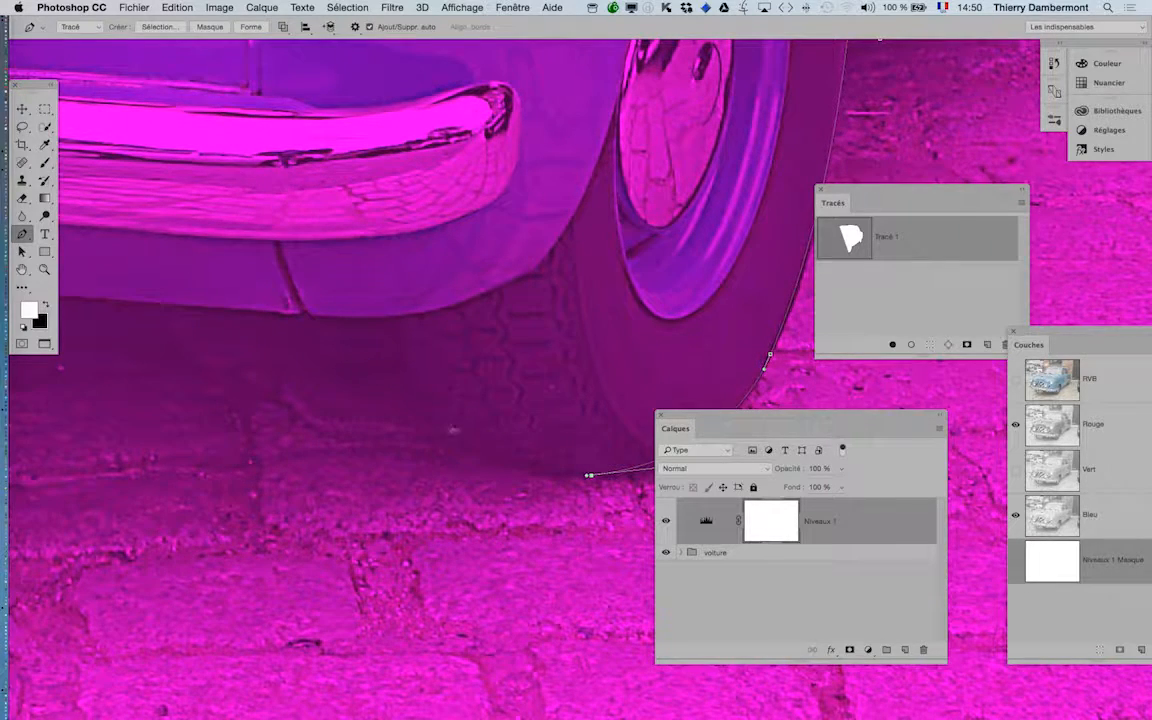
Step: Trace the front tyre's inner tread side with curved anchors up to the lower edge of the bodywork
click(440, 432)
drag(446, 441, 451, 459)
drag(400, 313, 406, 362)
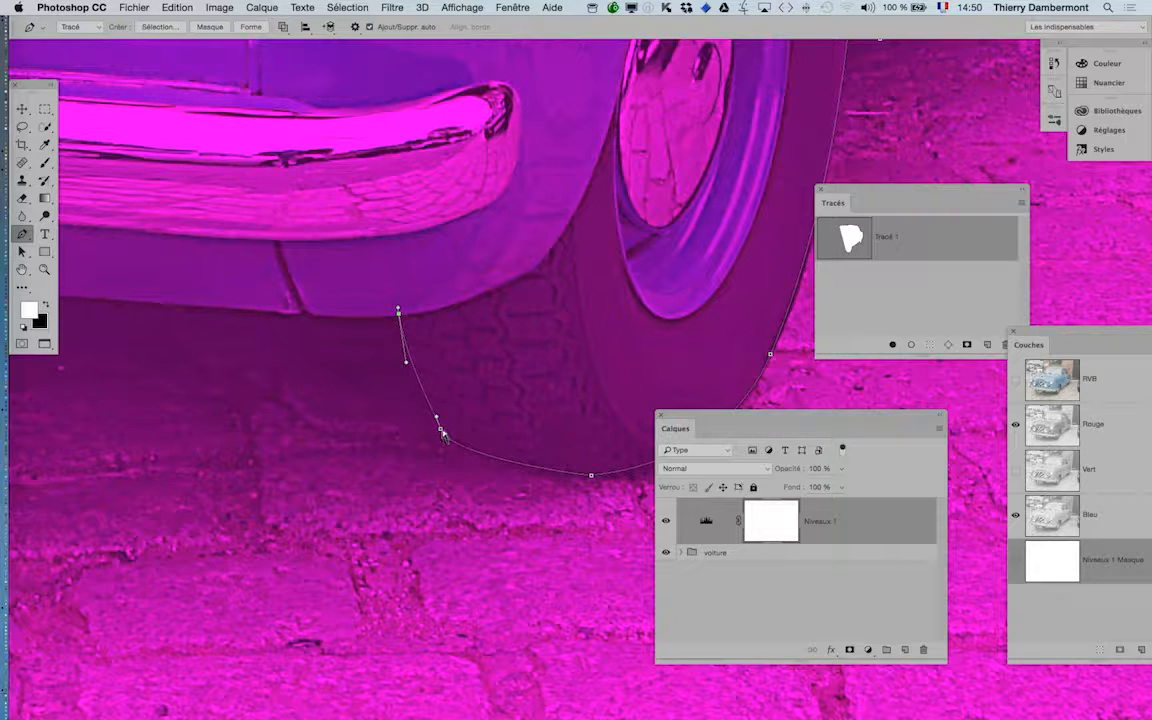
super+click(440, 430)
drag(440, 430, 636, 435)
alt+click(517, 482)
Step: Trace the bodywork's lower edge to the nearest bumper guard and adjust the segment's handles to follow it
drag(500, 382, 603, 371)
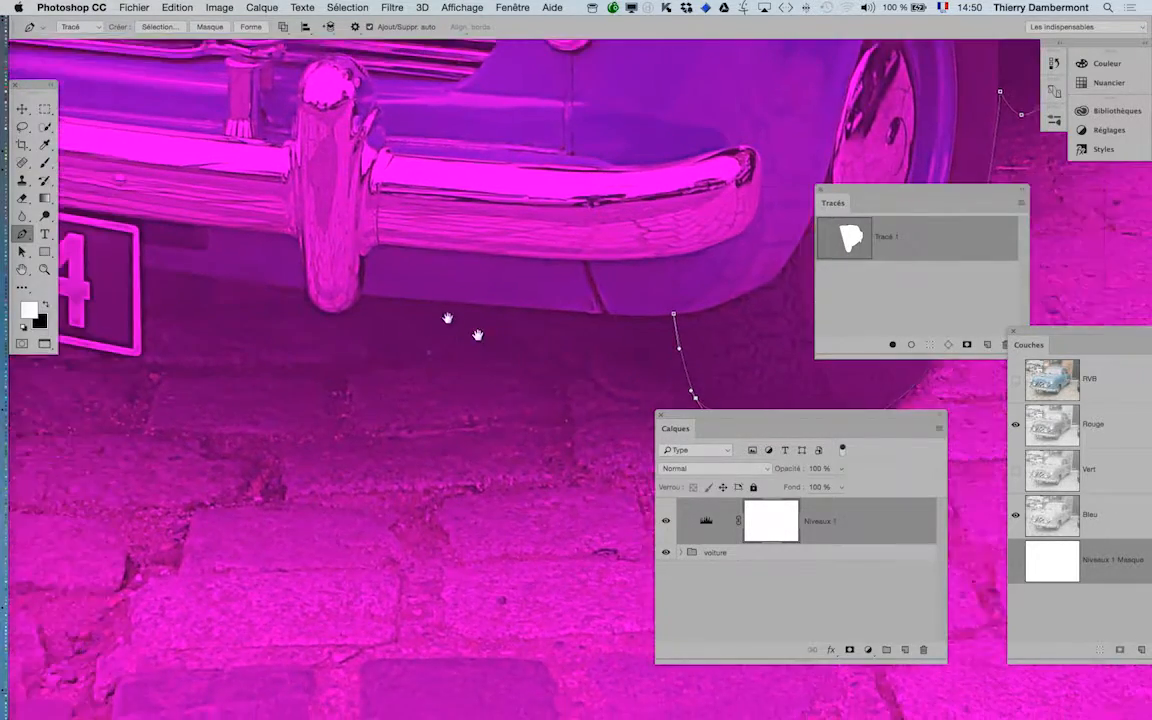
drag(430, 312, 507, 306)
drag(440, 292, 730, 316)
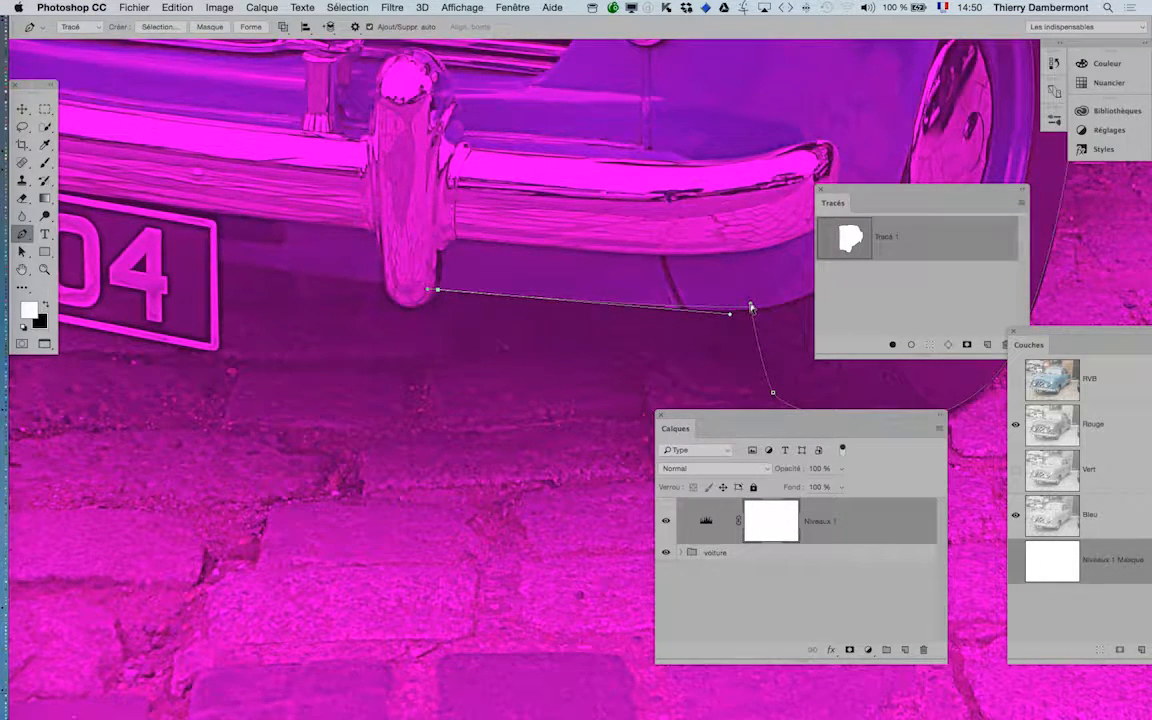
drag(751, 307, 734, 310)
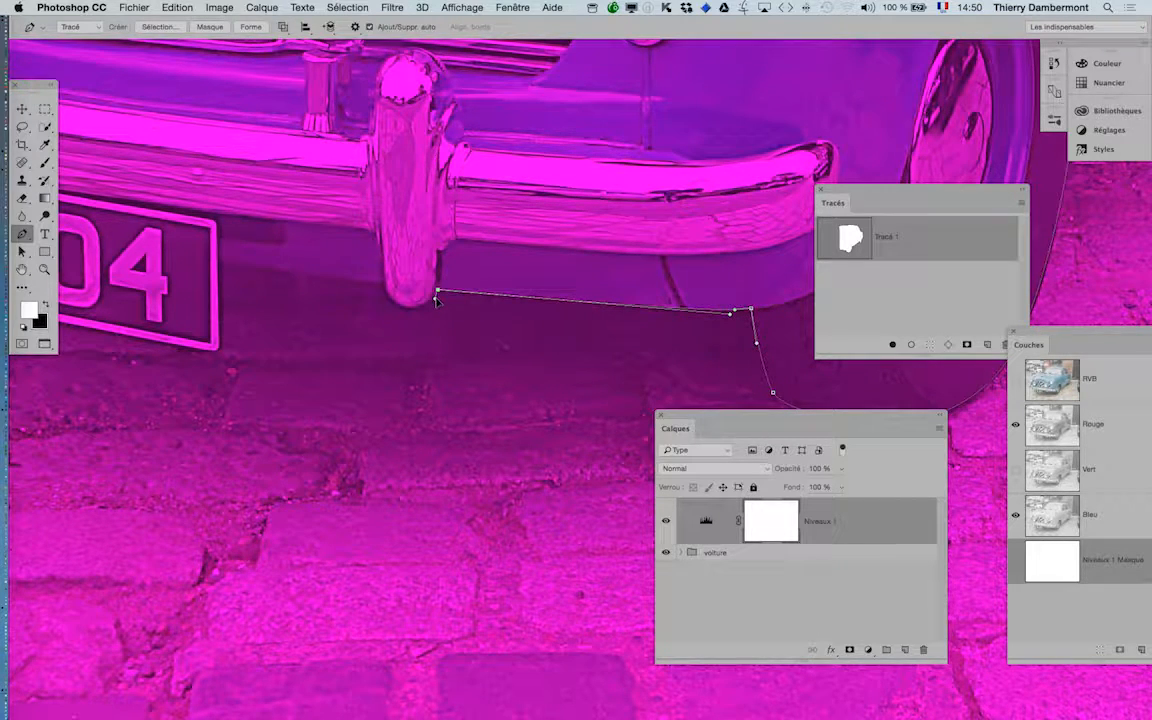
Step: Curve the path around the rounded bottom of the bumper guard
click(384, 288)
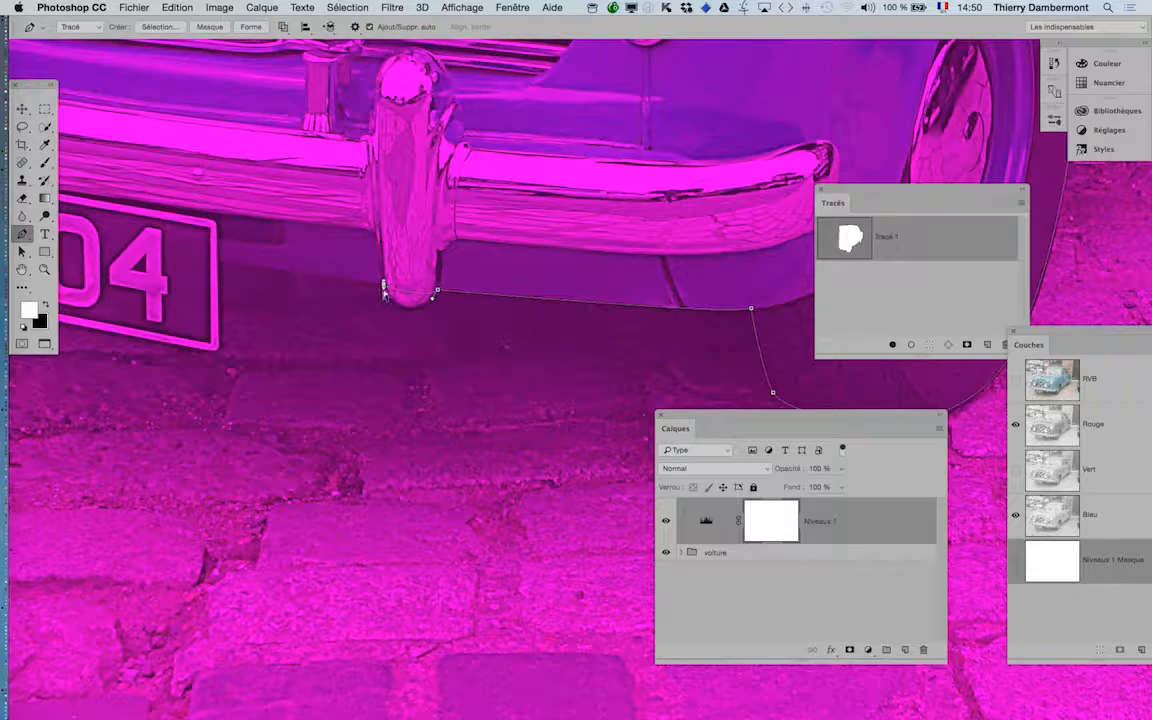
drag(385, 291, 398, 323)
key(space)
drag(463, 395, 592, 426)
scroll(540, 347, up, 1)
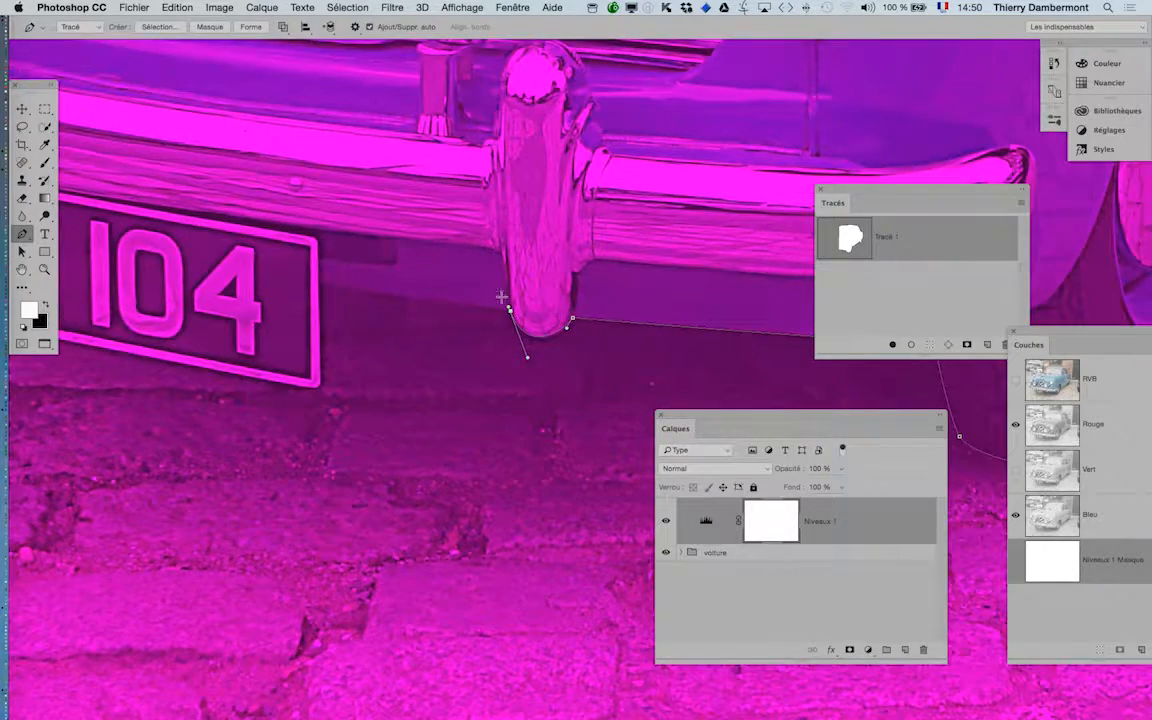
Step: Continue the path to the number plate and down its near side around the lower corner
click(321, 283)
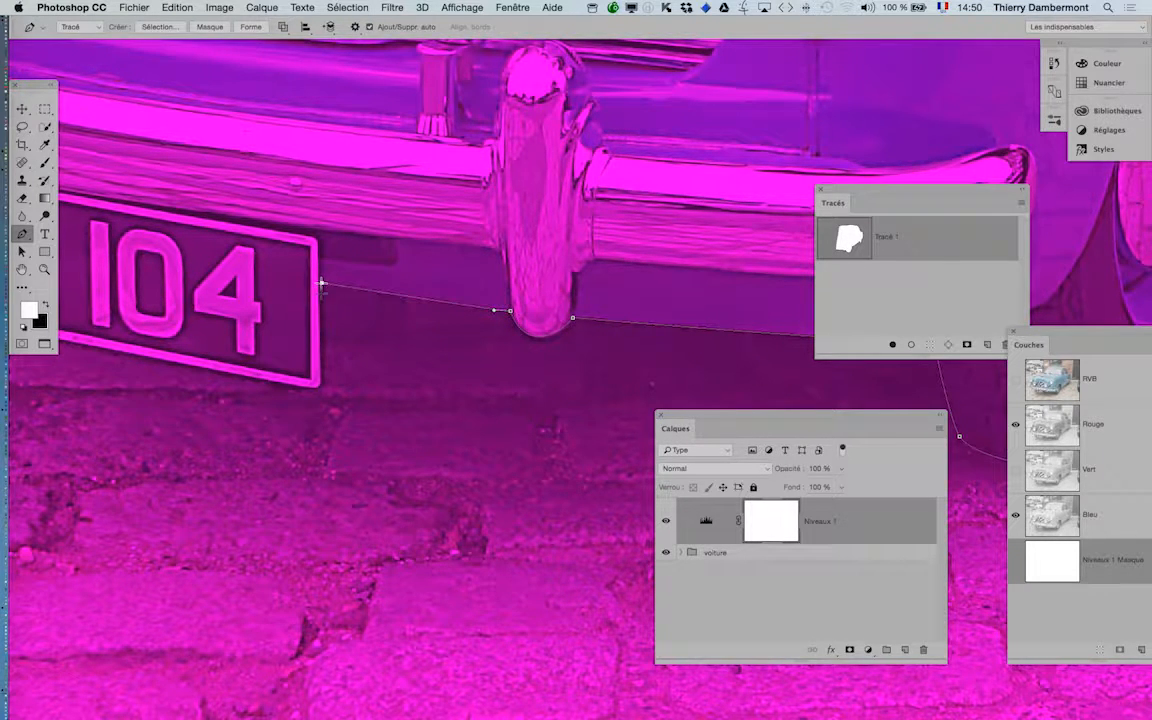
click(320, 374)
drag(298, 390, 321, 391)
Step: Trace the number plate's bottom and far side, and continue the path around the other bumper guard
scroll(553, 489, left, 10)
scroll(553, 489, up, 2)
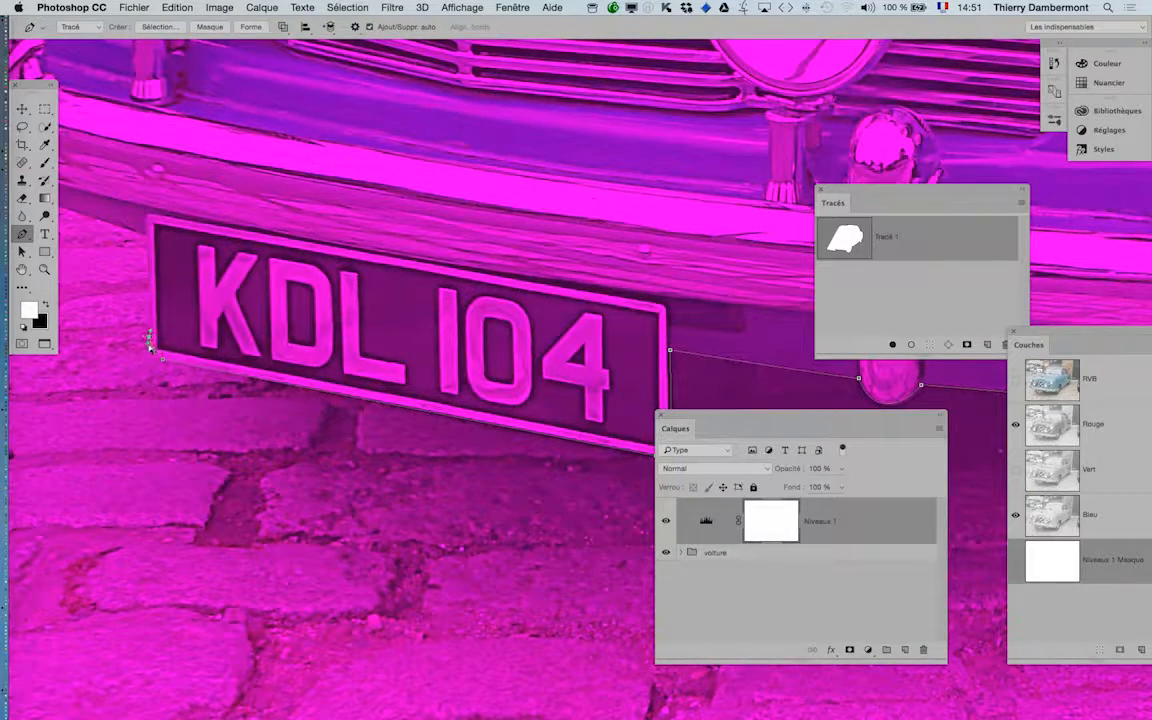
drag(149, 352, 149, 358)
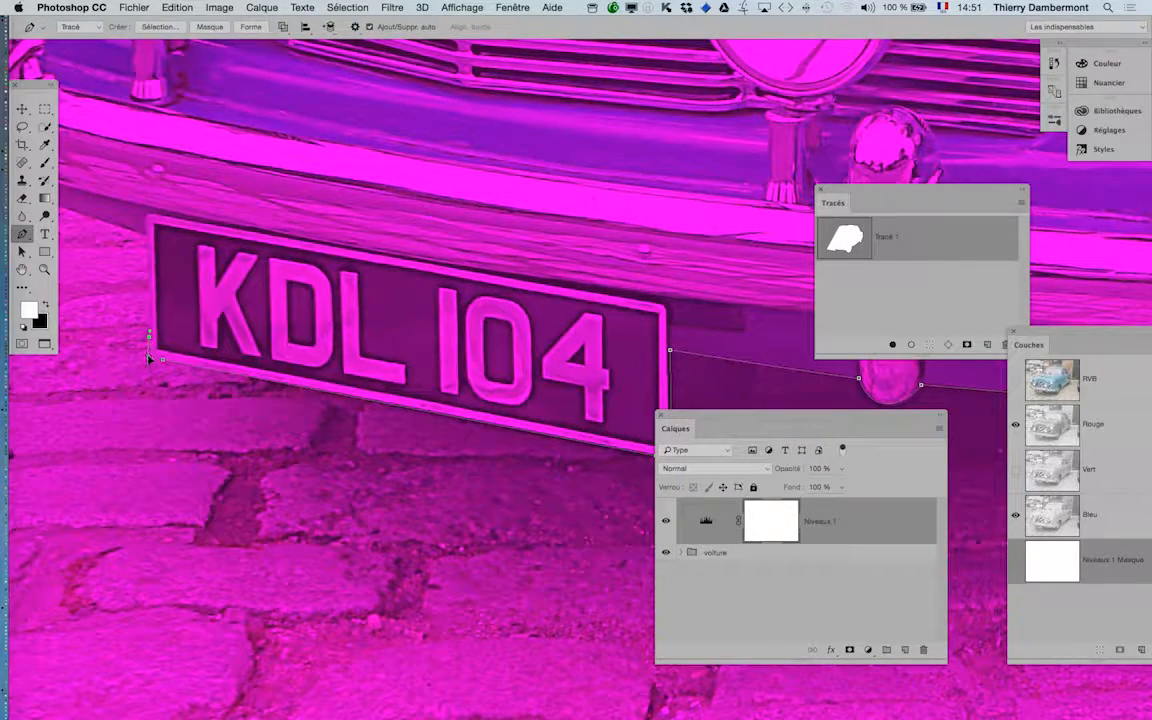
click(147, 234)
drag(245, 268, 553, 404)
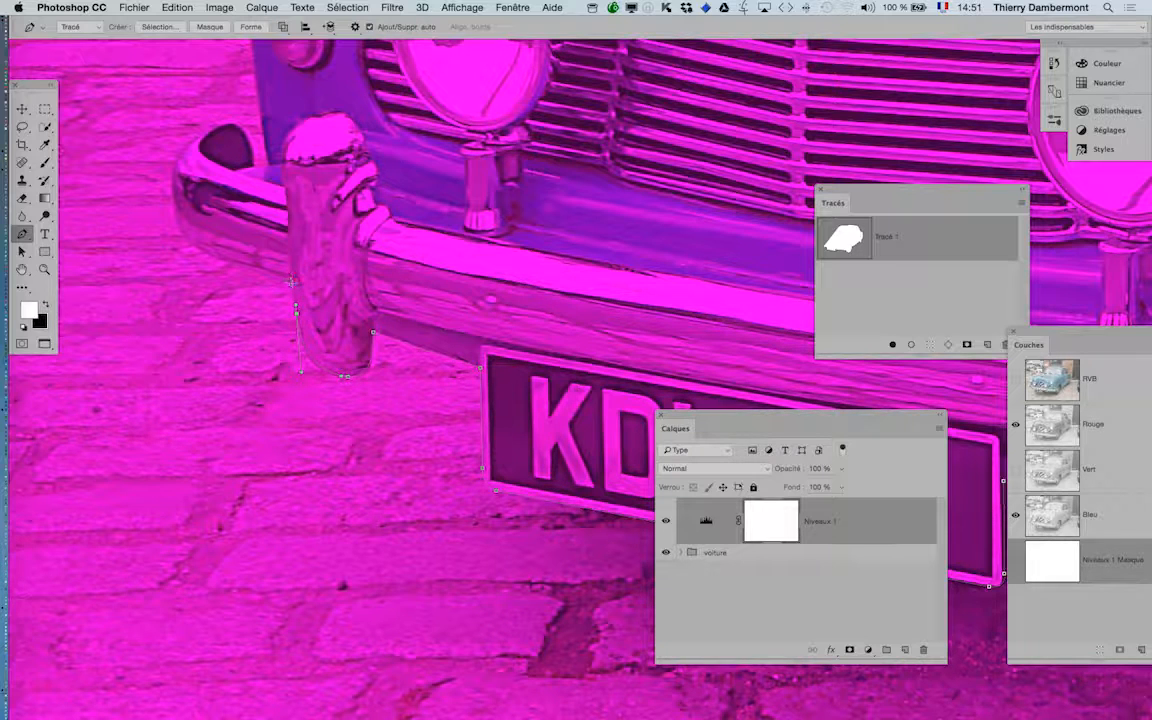
Step: Trace the bumper's curled end from the guard around its outer tip and back to the car body, undoing any stray anchor
click(205, 254)
drag(172, 193, 172, 203)
click(240, 126)
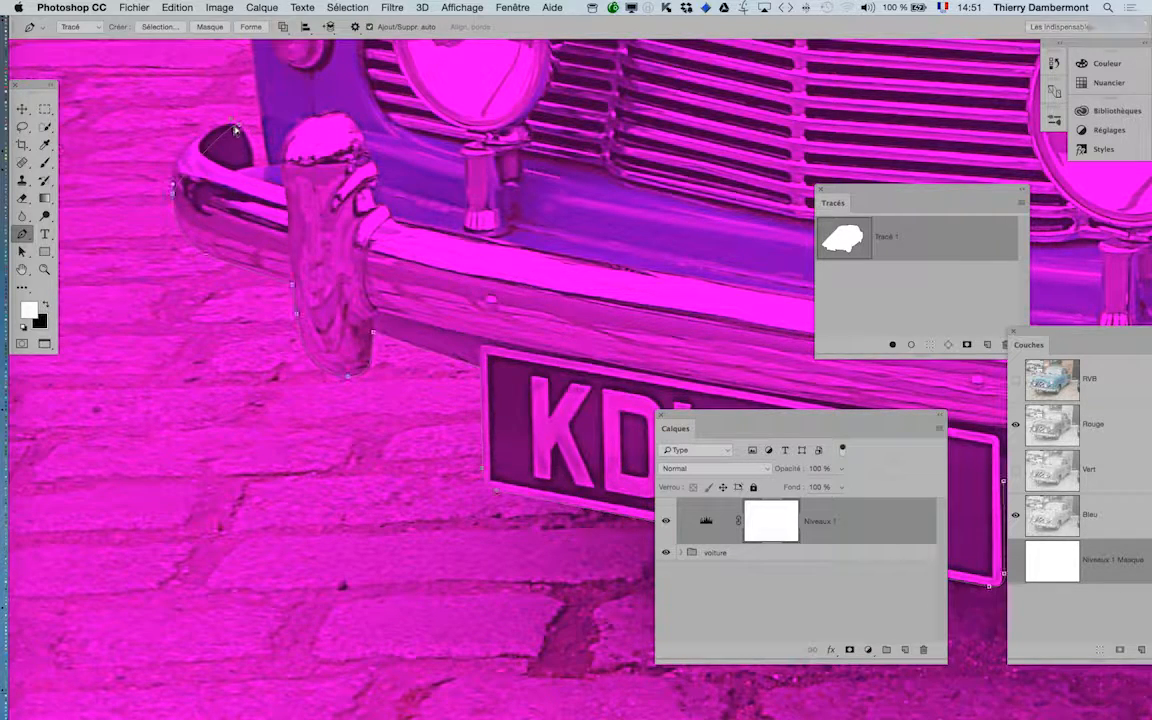
drag(233, 122, 164, 104)
click(254, 169)
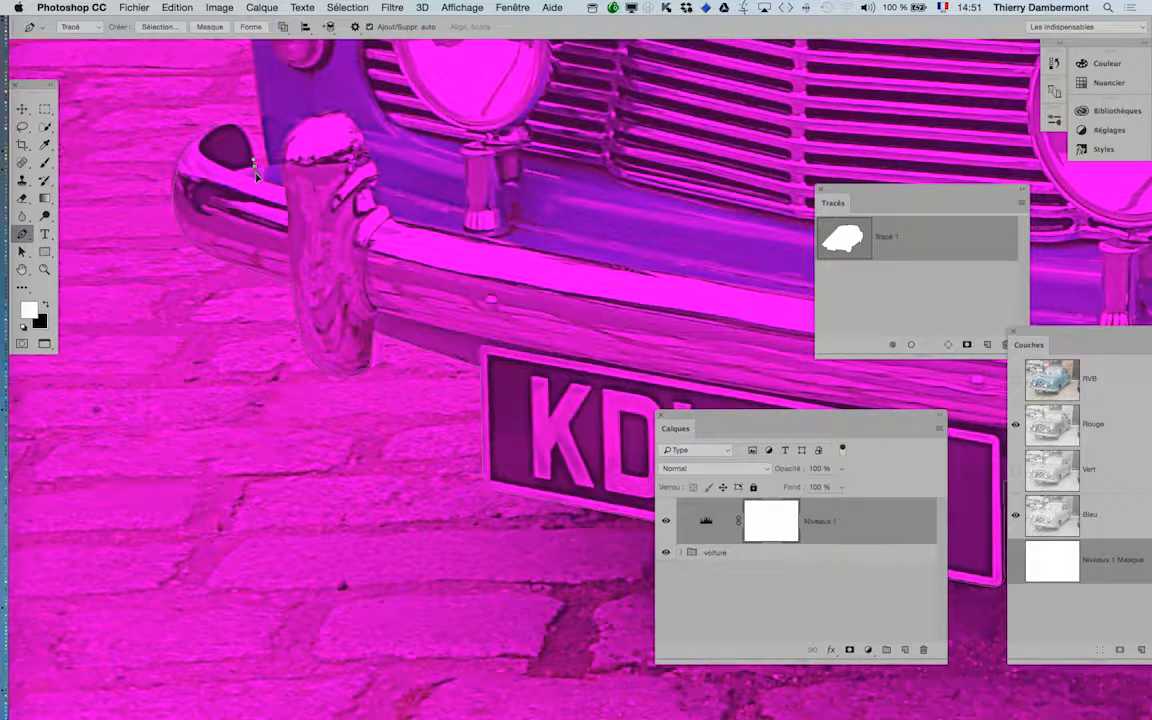
click(241, 127)
key(super+z)
scroll(283, 190, up, 10)
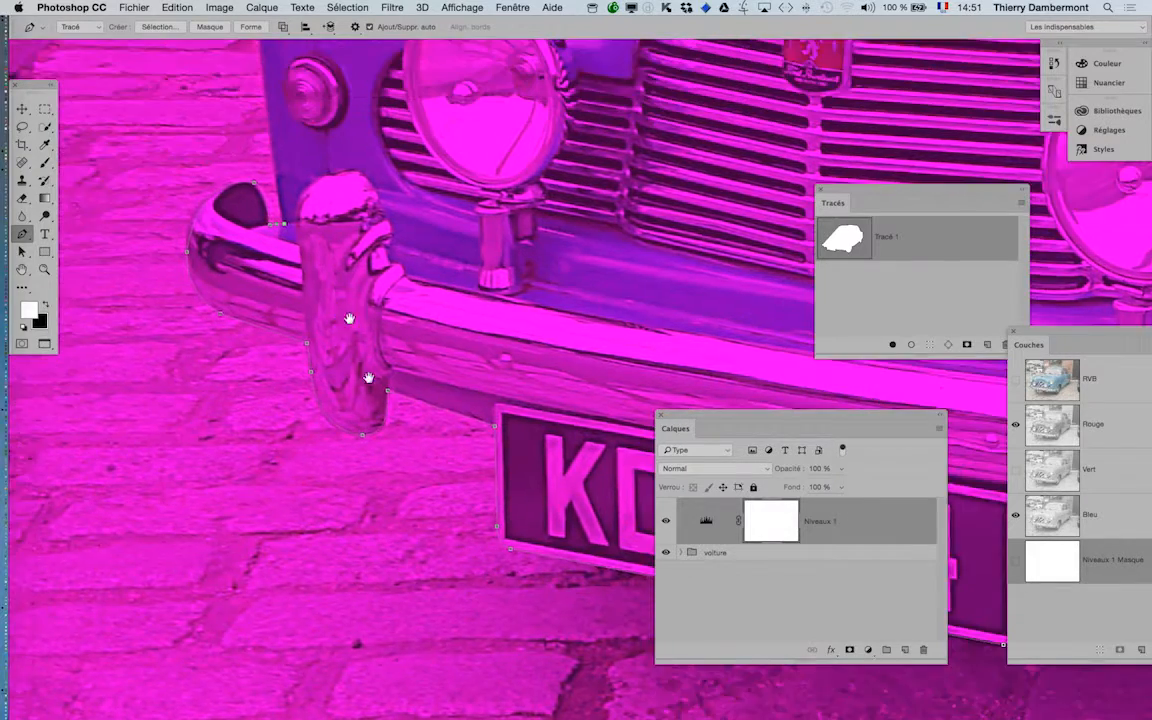
Step: Continue the path up the car's front side edge to just below the headlight, keeping the Pen tool in Tracé mode
click(300, 130)
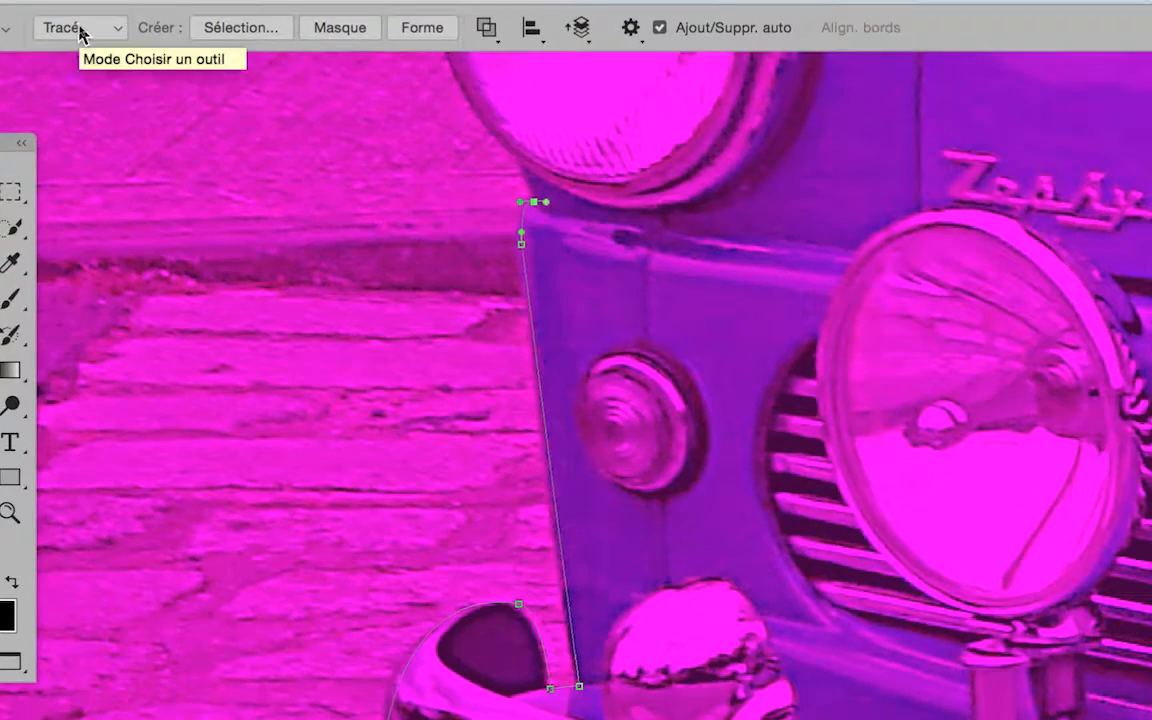
click(80, 30)
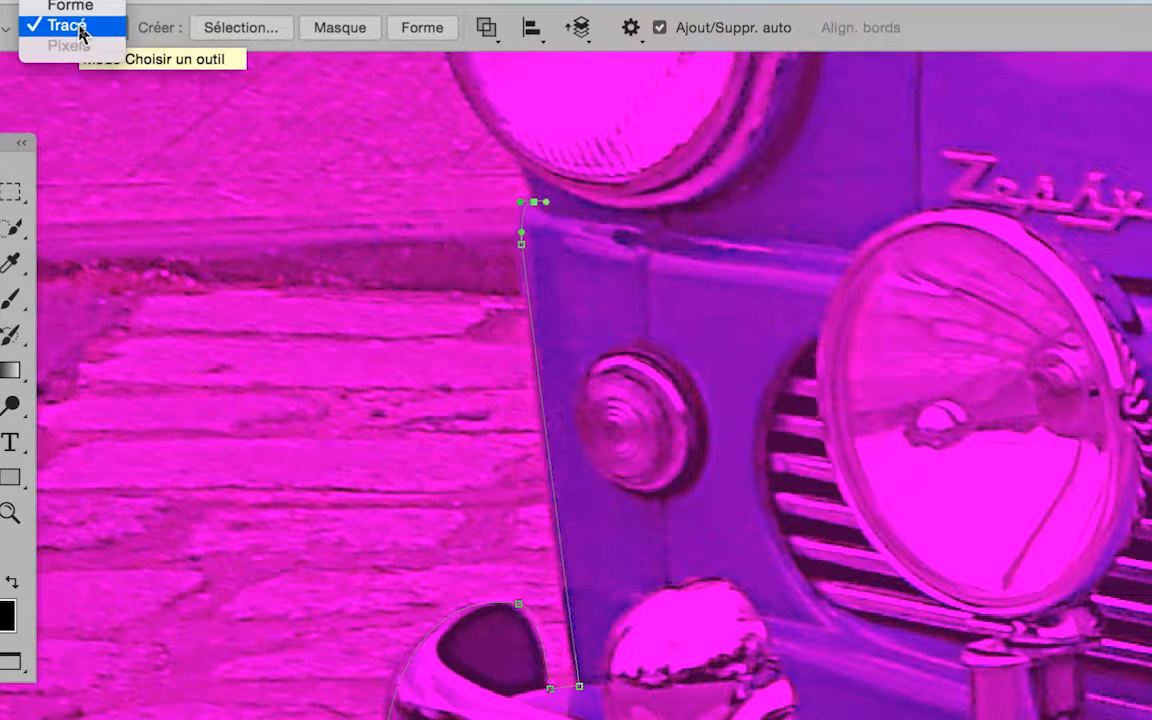
click(80, 30)
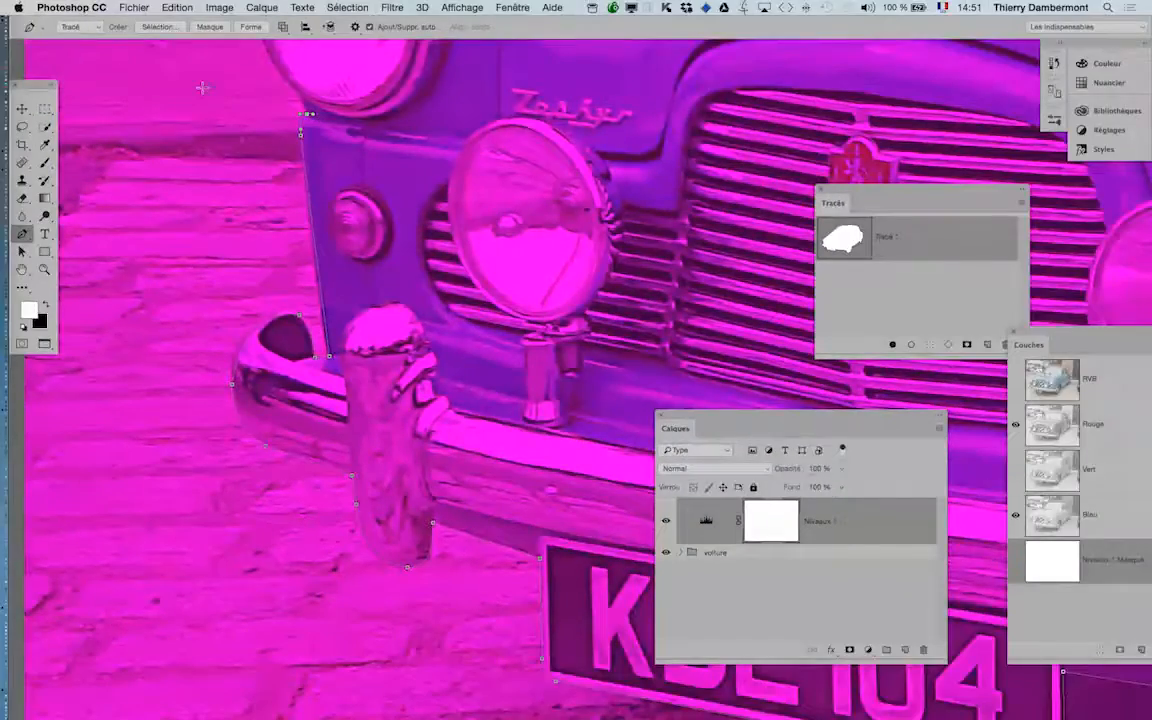
scroll(202, 88, up, 3)
scroll(288, 175, left, 1)
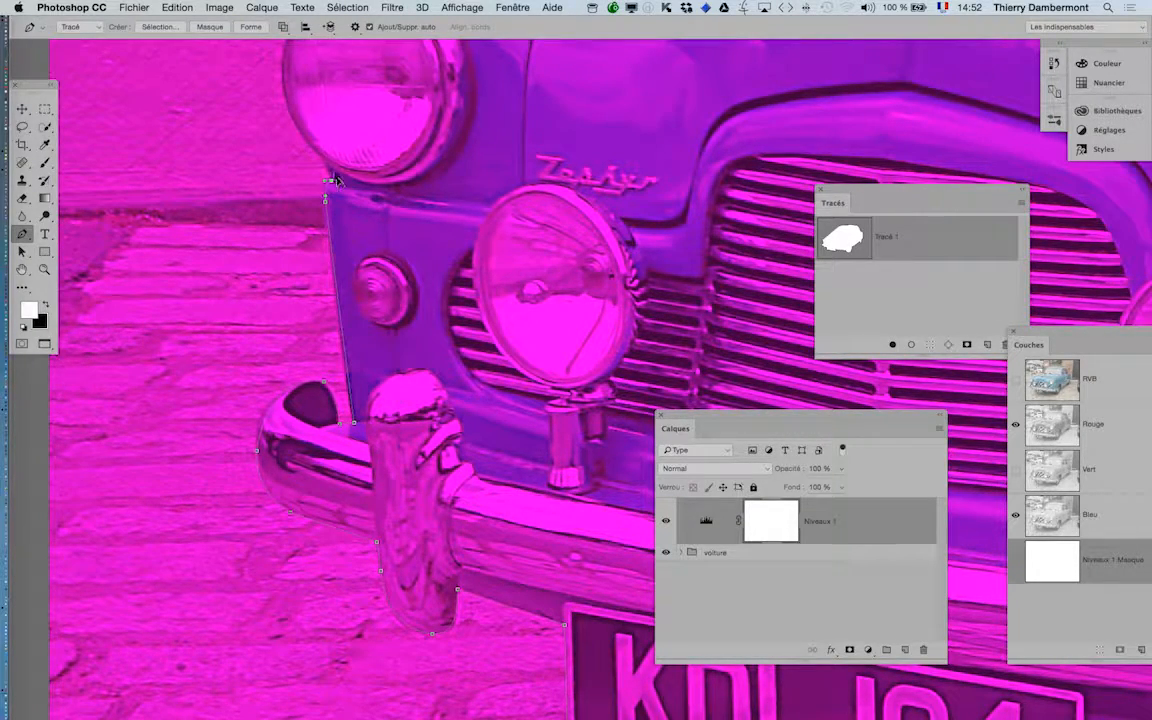
Step: Trace the path around the outer headlight and along the front wing to the base of the wing mirror's stem
scroll(322, 155, up, 5)
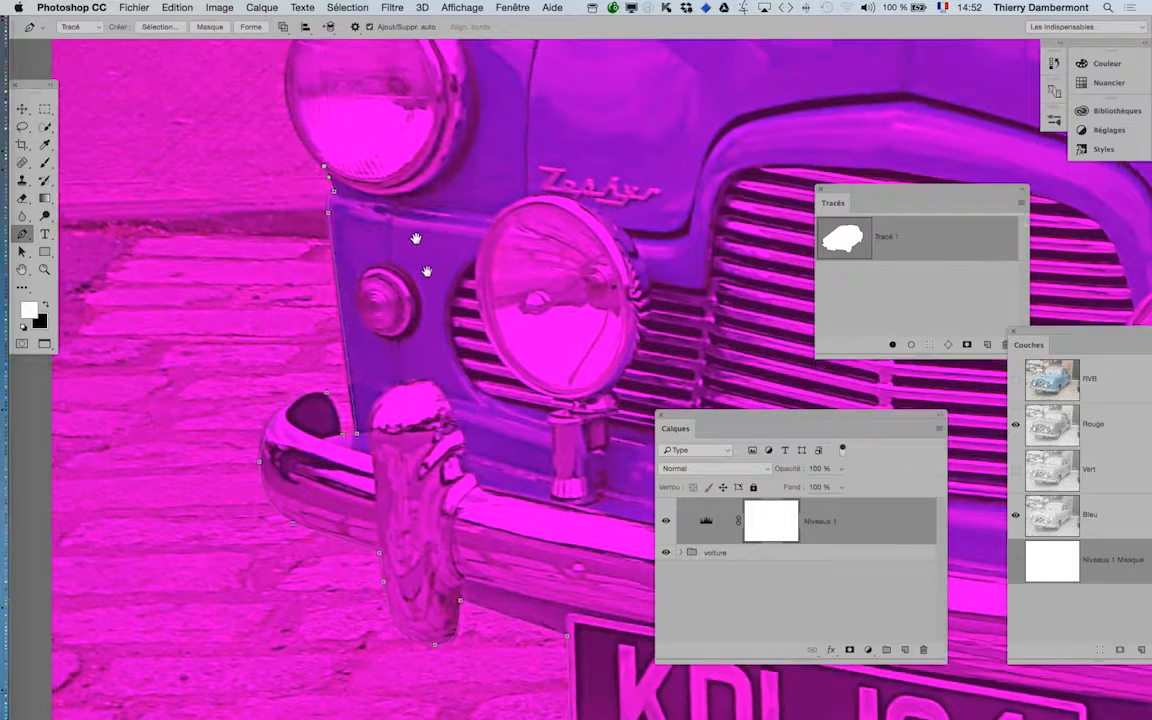
scroll(322, 155, left, 2)
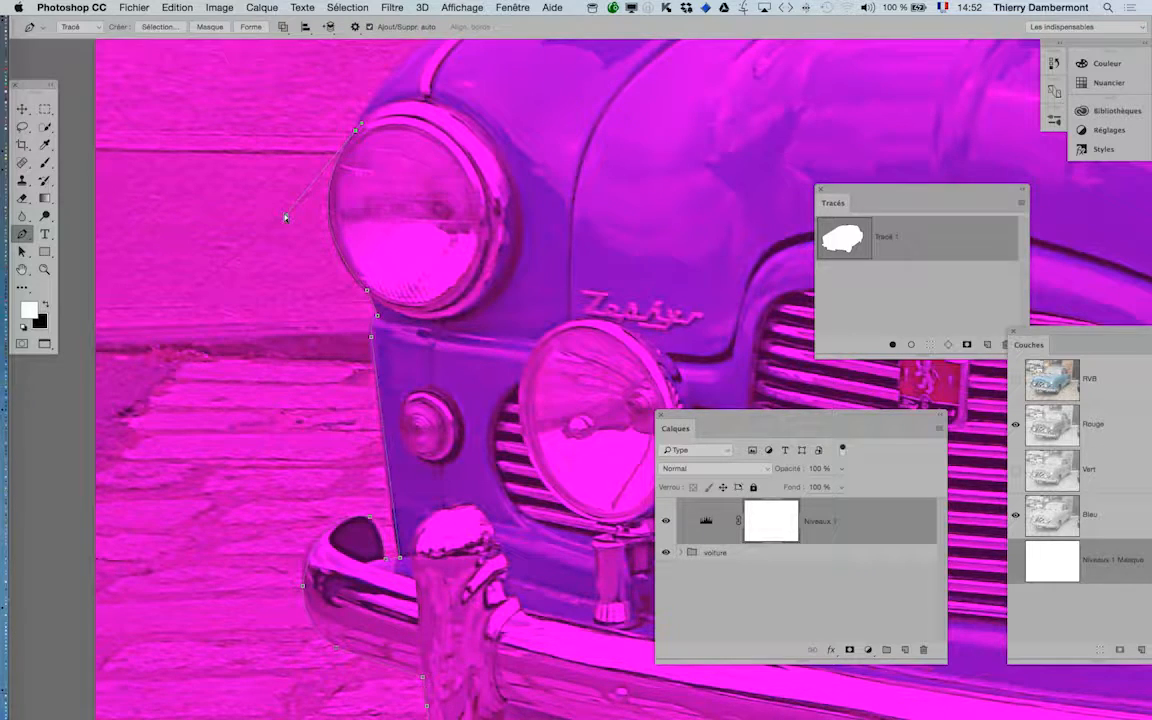
key(space)
drag(432, 238, 346, 474)
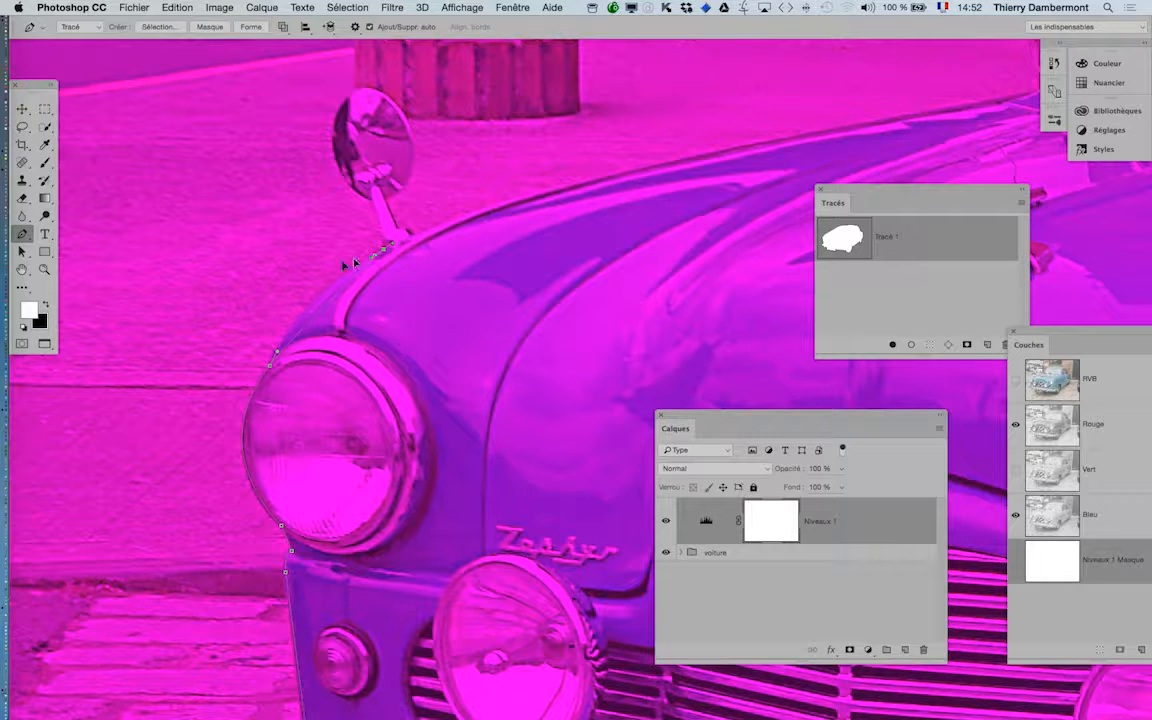
scroll(401, 243, up, 2)
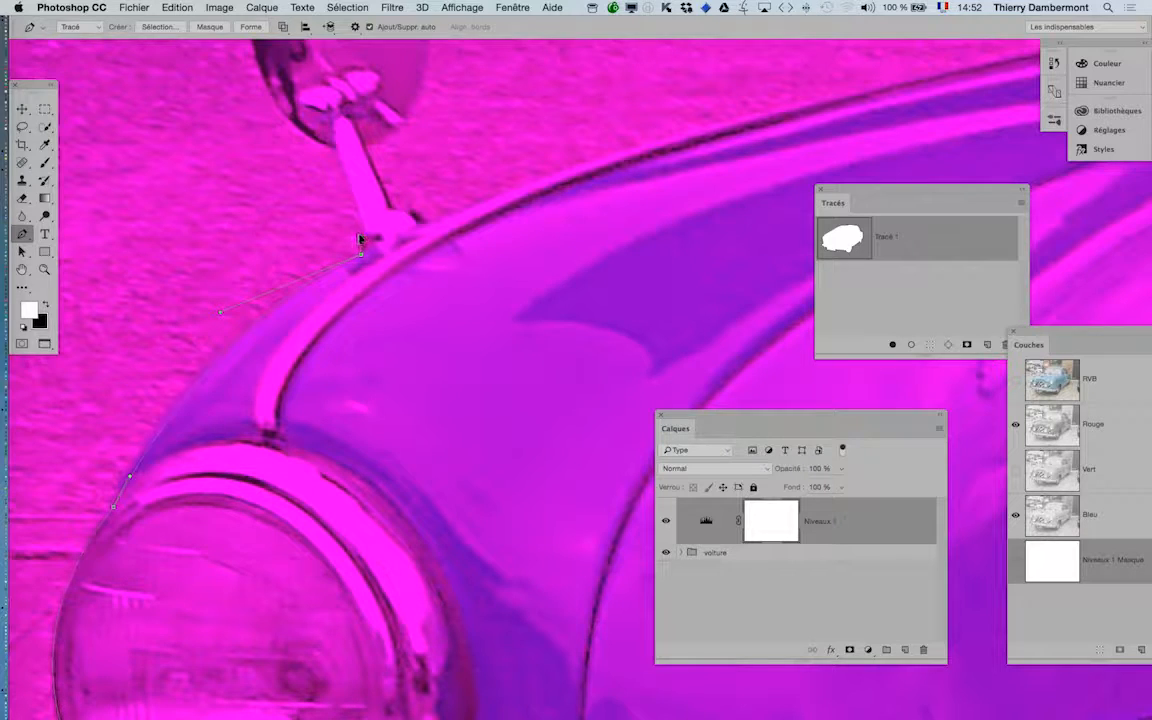
scroll(338, 150, up, 5)
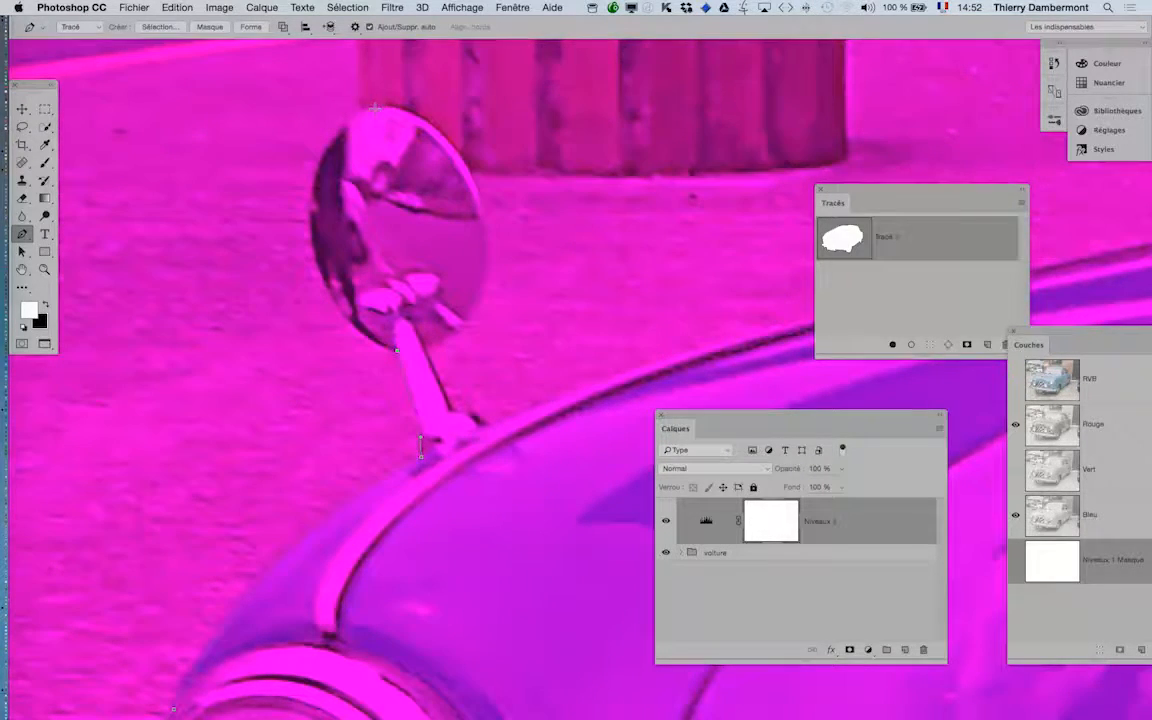
Step: Trace the wing mirror's outer side with curved anchors from its stem up to its top
drag(389, 105, 320, 180)
drag(377, 112, 312, 226)
drag(253, 295, 316, 328)
click(376, 112)
drag(370, 111, 318, 118)
Step: Curve the path down the mirror's inner side back to its stem, undoing the misplaced anchors
drag(485, 219, 488, 238)
key(alt+super+z)
key(alt+super+z)
drag(488, 265, 482, 128)
drag(426, 351, 422, 351)
Step: Continue the path down the mirror's stem and around its foot to the front wing
drag(465, 358, 407, 299)
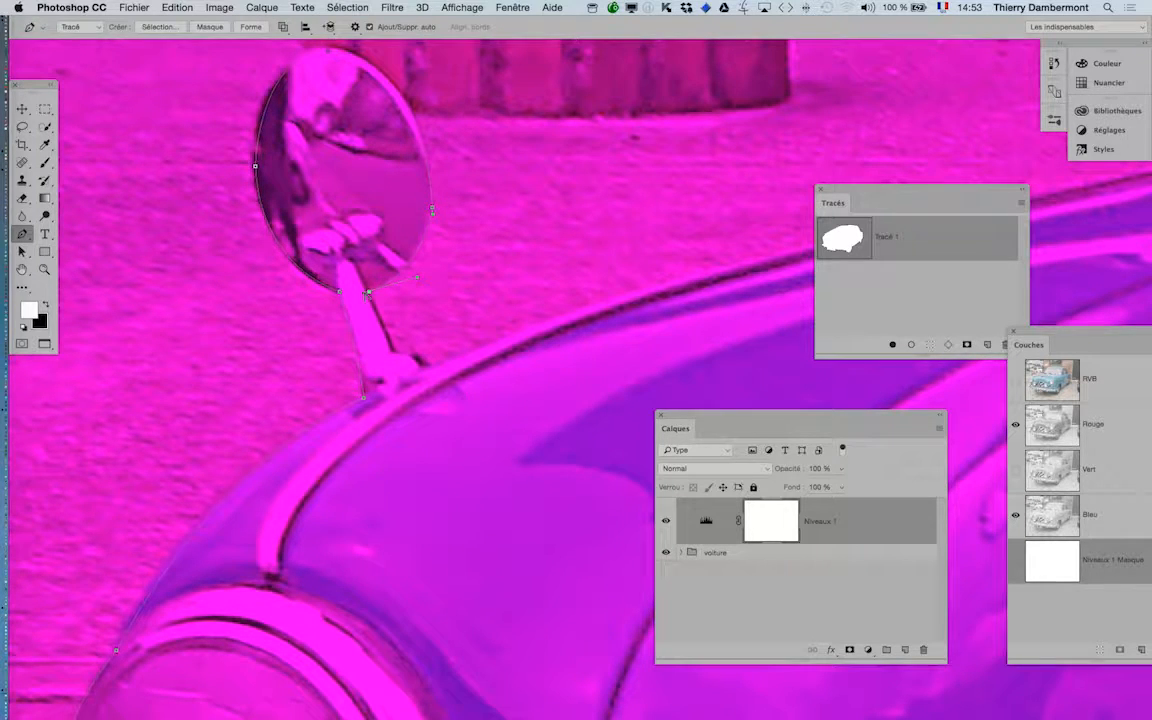
click(394, 352)
drag(506, 368, 278, 404)
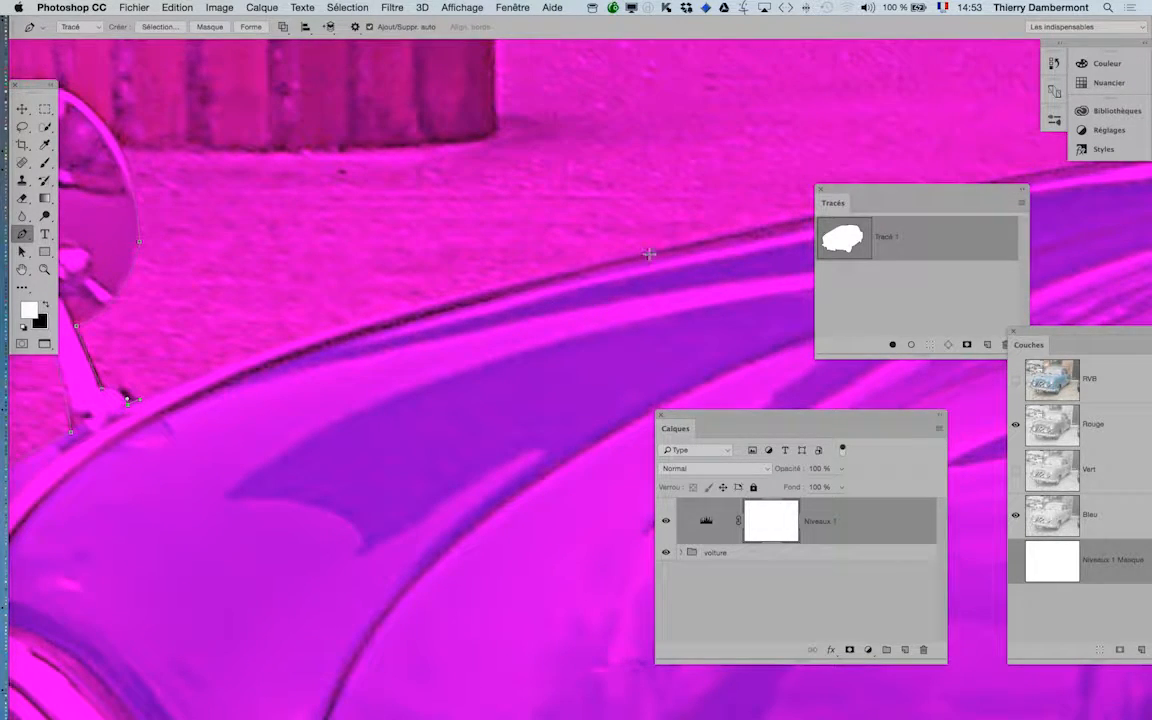
Step: Trace the wing's upper edge from the mirror's foot to the base of the windscreen pillar
drag(663, 248, 378, 302)
drag(582, 401, 321, 519)
drag(545, 438, 228, 482)
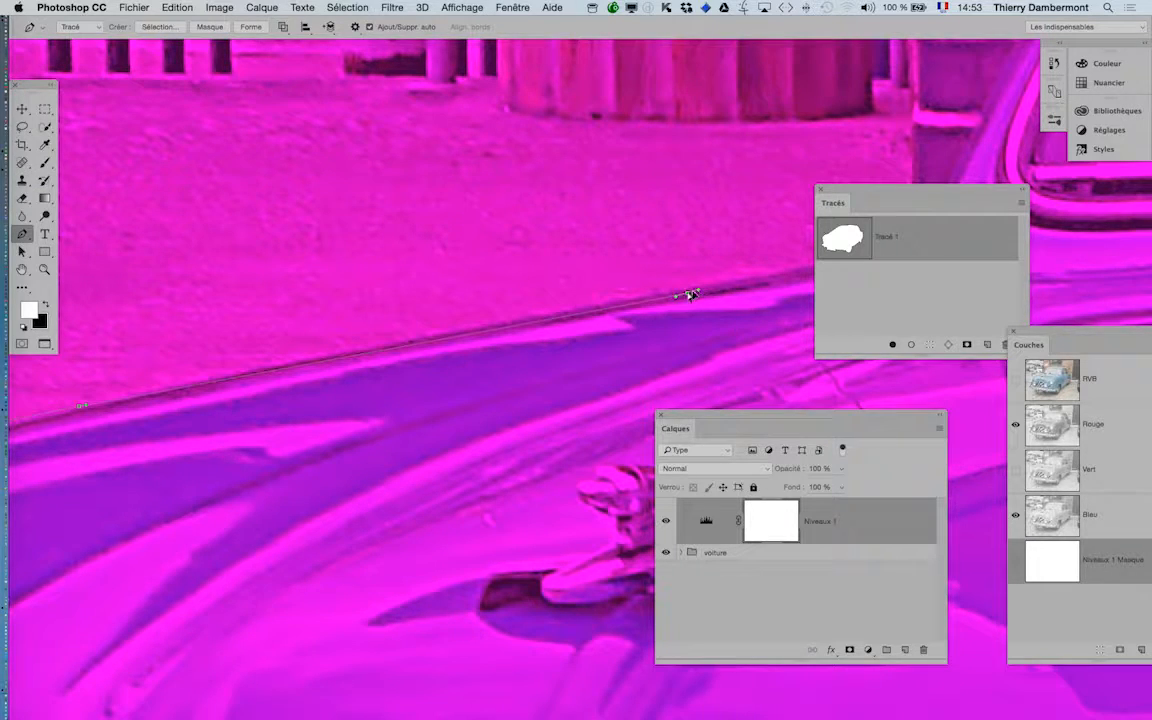
drag(686, 293, 416, 381)
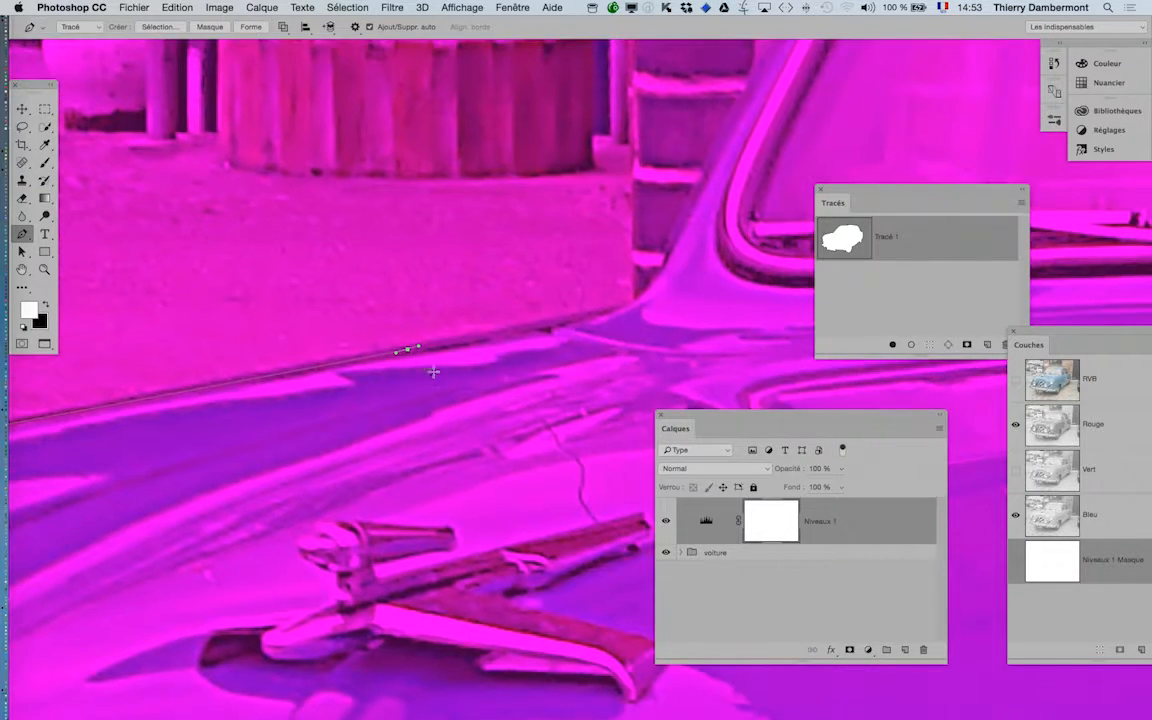
drag(628, 311, 455, 405)
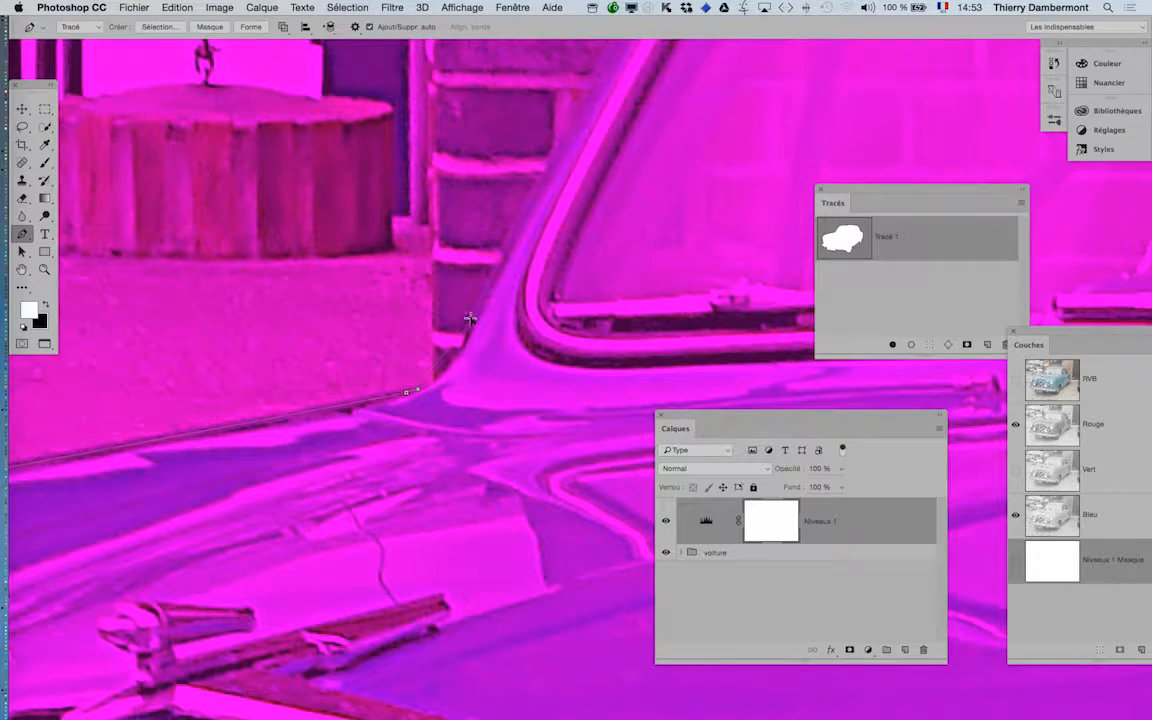
Step: Trace the path up the windscreen pillar and around its upper bend, joining the existing roof anchor to close the outline
drag(470, 318, 238, 695)
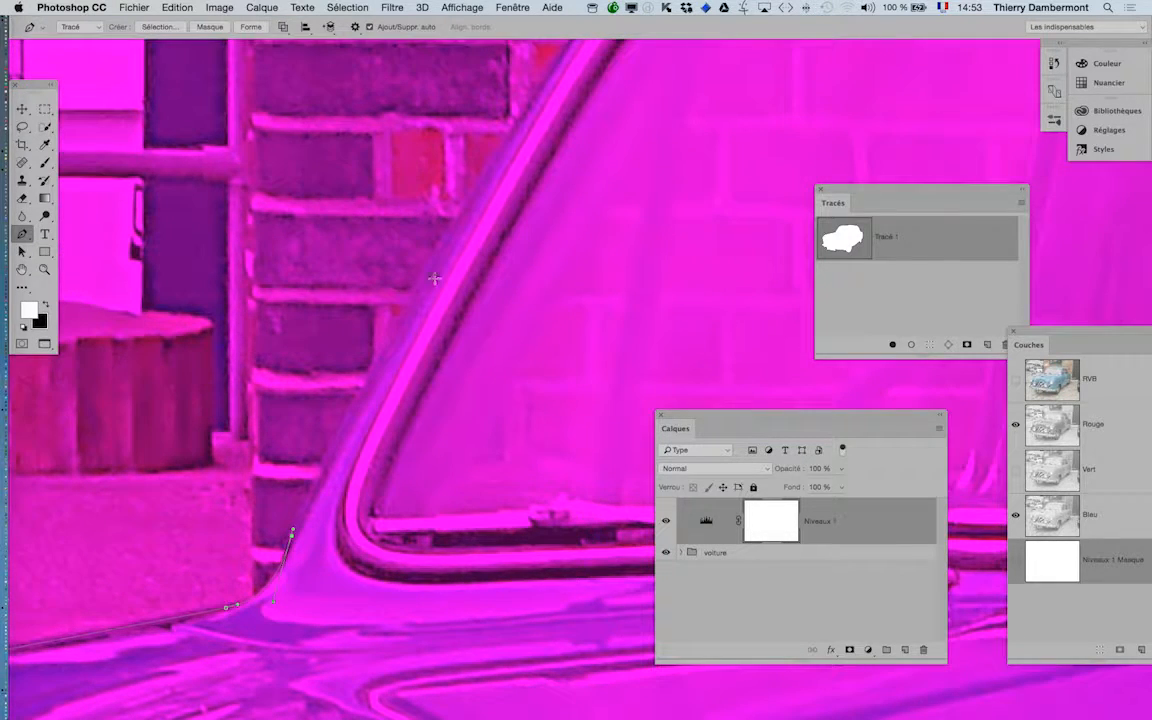
drag(466, 202, 407, 296)
drag(550, 257, 392, 553)
drag(521, 195, 446, 265)
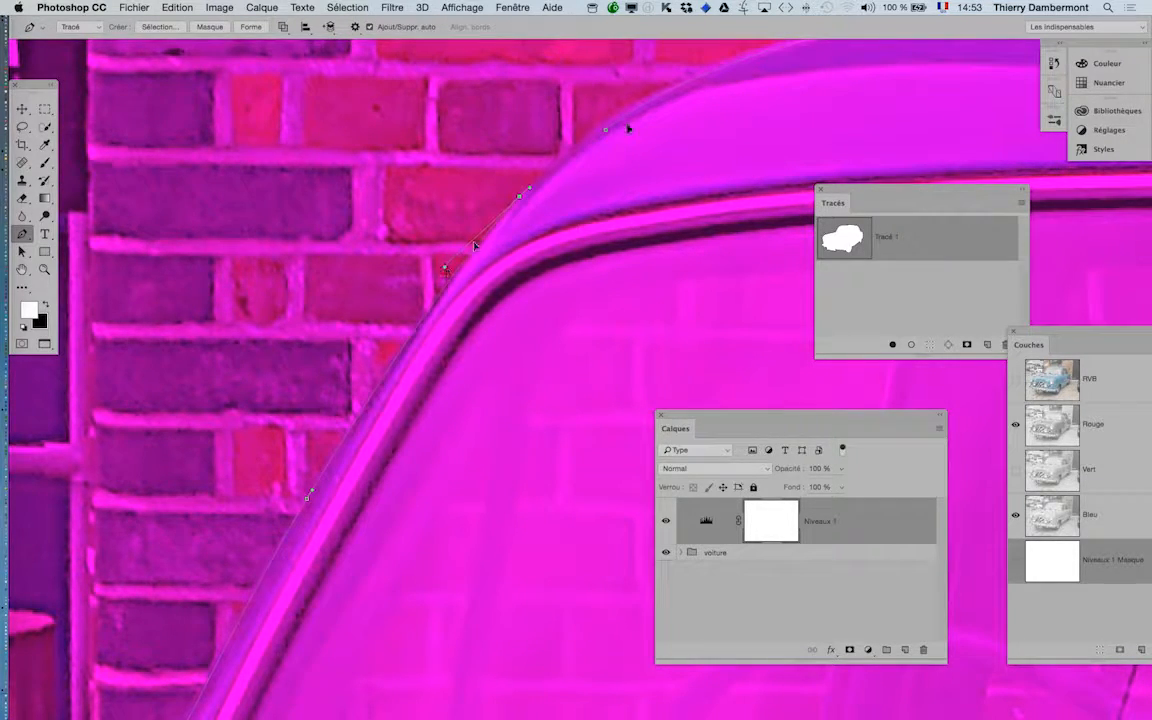
drag(607, 134, 621, 122)
Step: Show the green channel again to see the whole outlined car in full colour
alt+click(667, 239)
alt+click(667, 240)
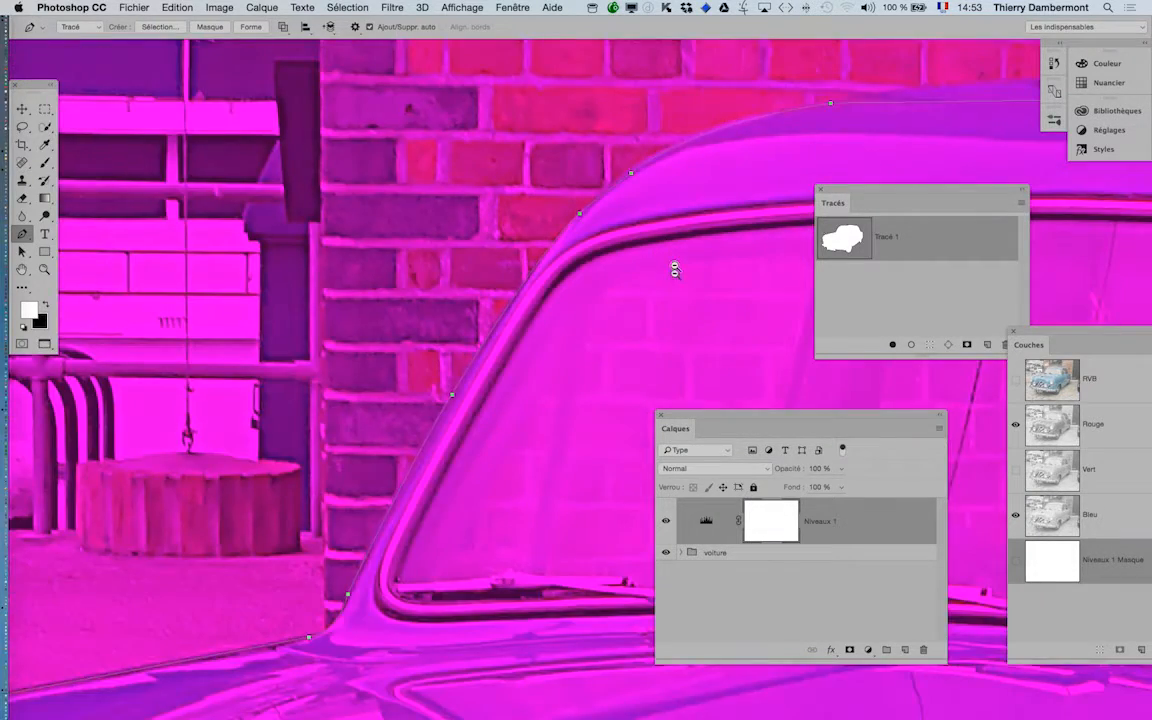
alt+click(676, 270)
alt+click(678, 277)
alt+click(680, 290)
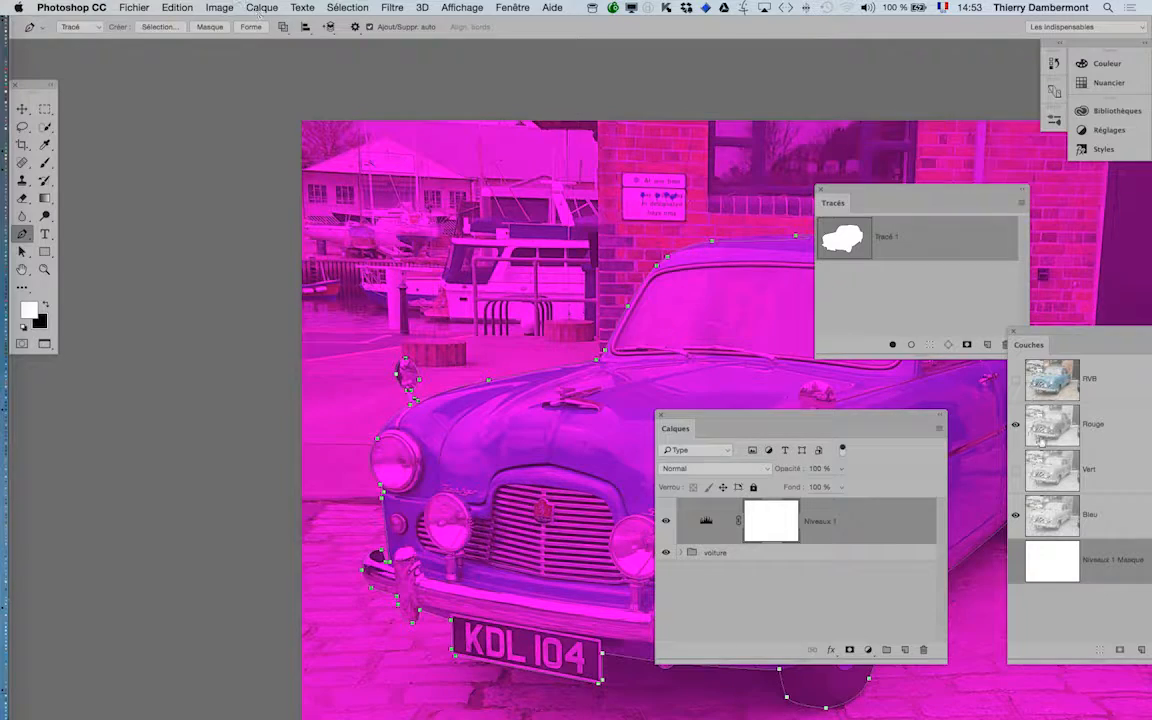
click(1016, 469)
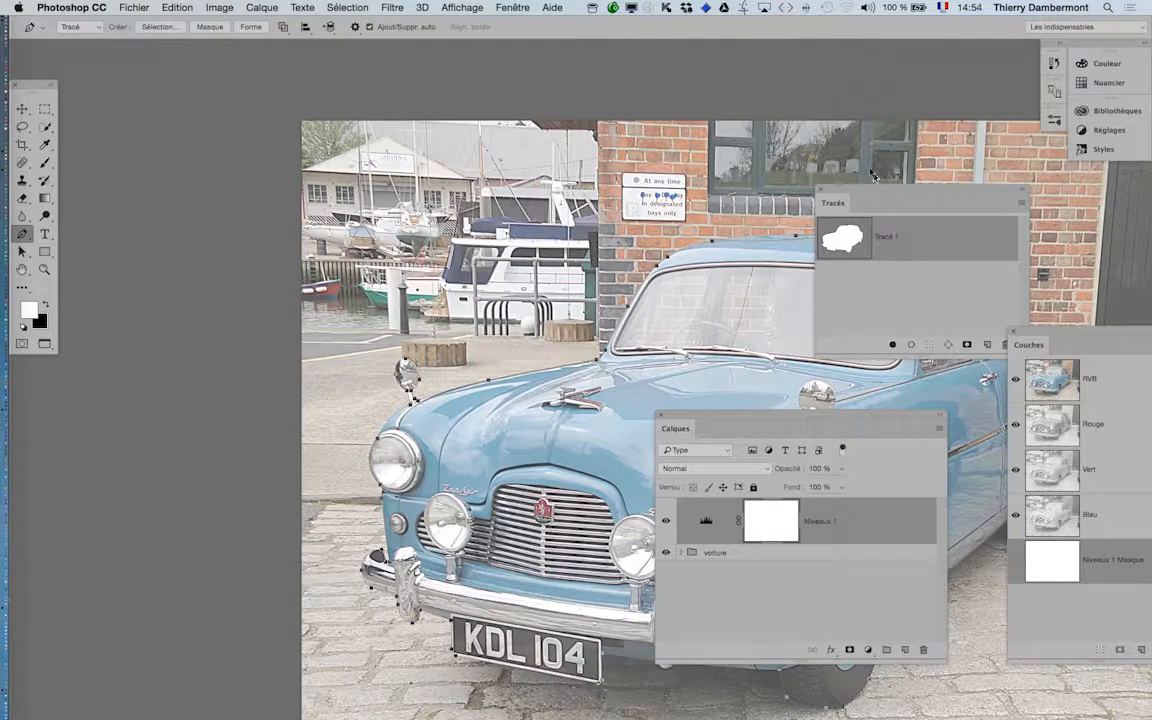
Step: Move and enlarge the Tracés panel, and create a new empty path
drag(881, 191, 290, 93)
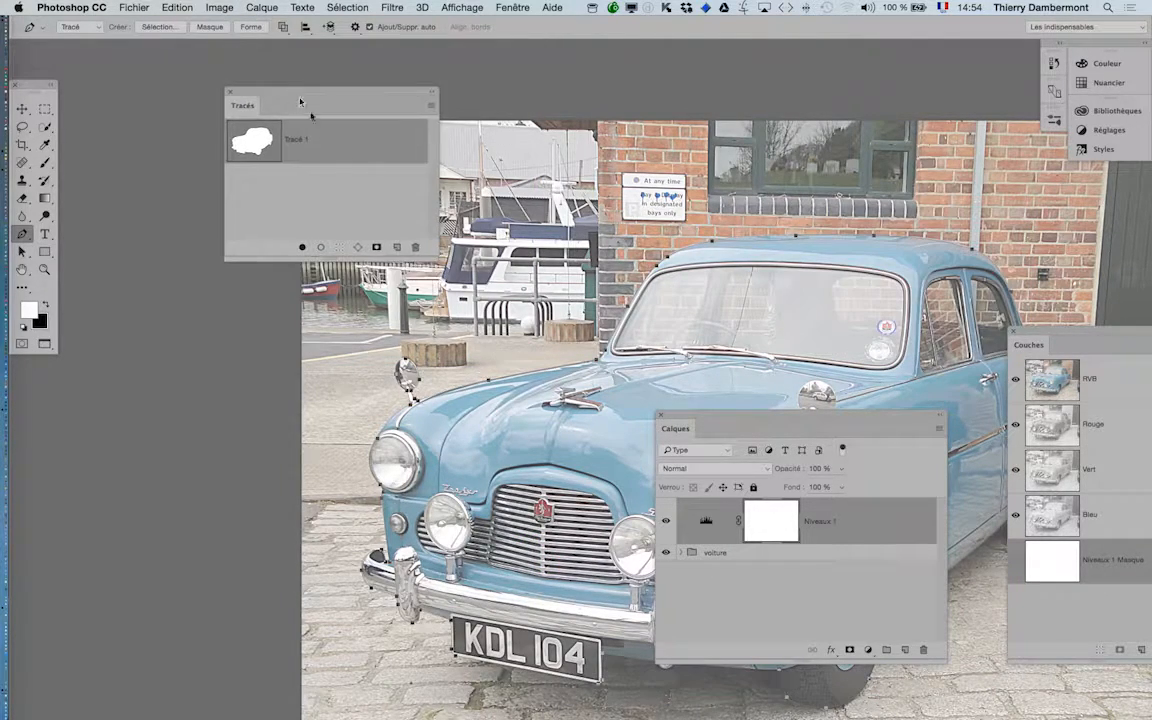
drag(431, 251, 391, 315)
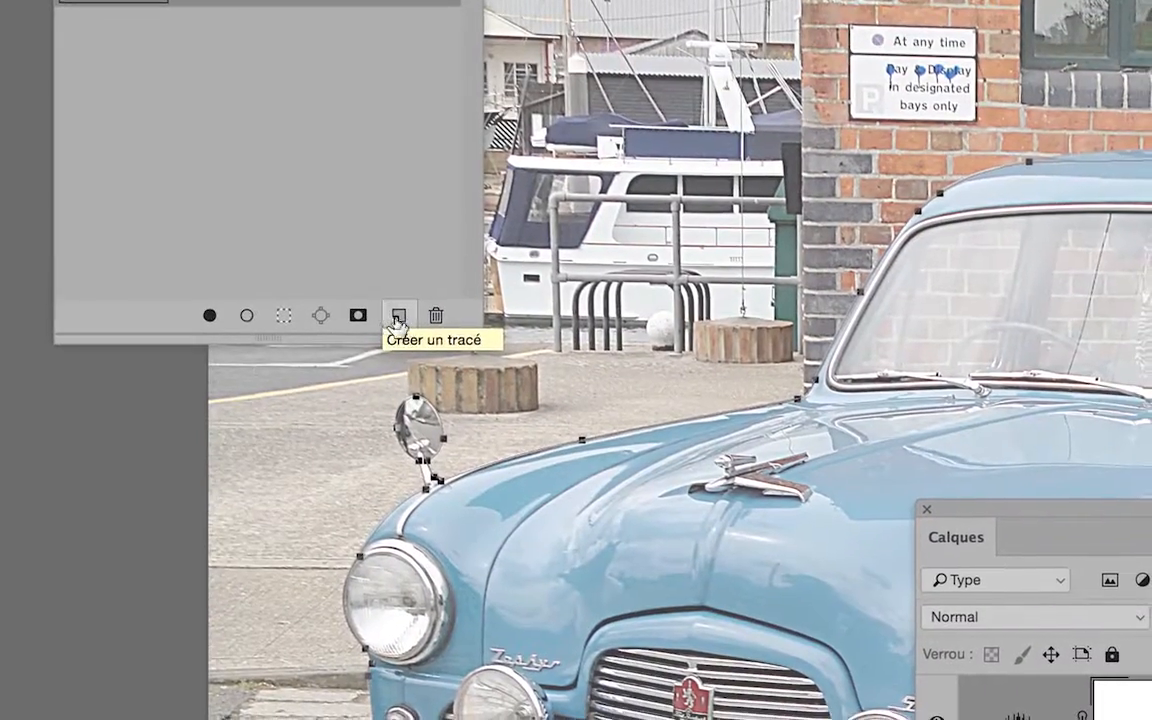
click(397, 318)
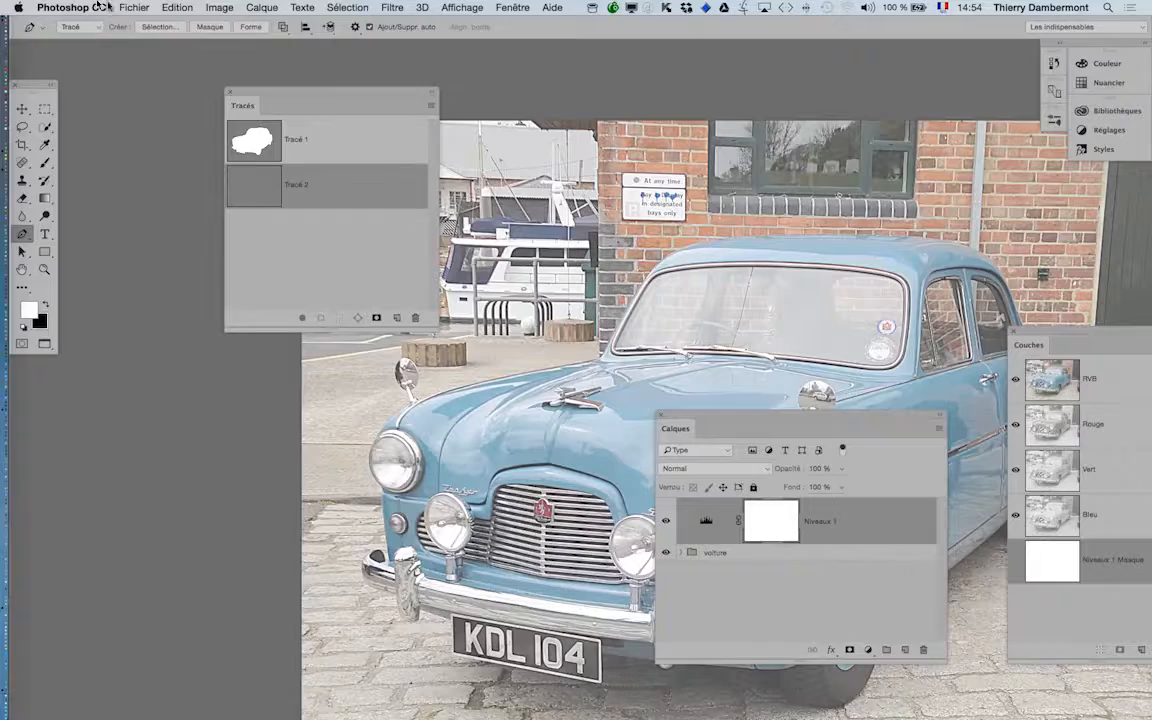
Step: Save the document under a new version name in the KDL_104 series, in Photoshop format
click(133, 8)
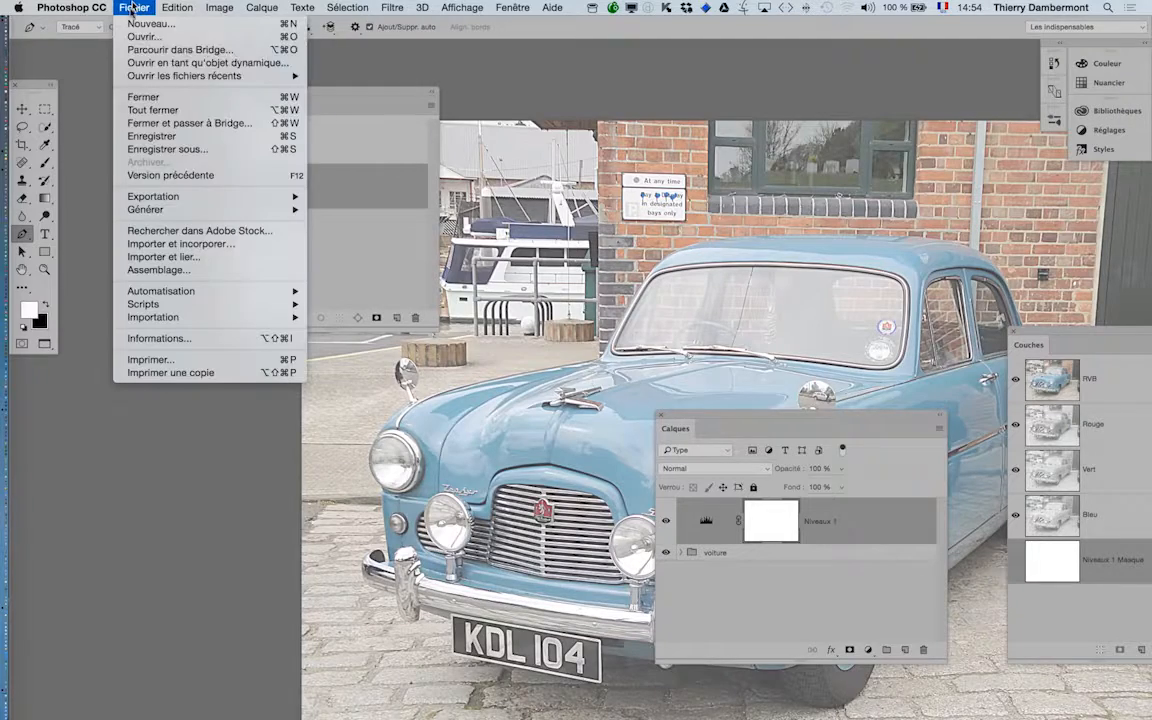
click(642, 197)
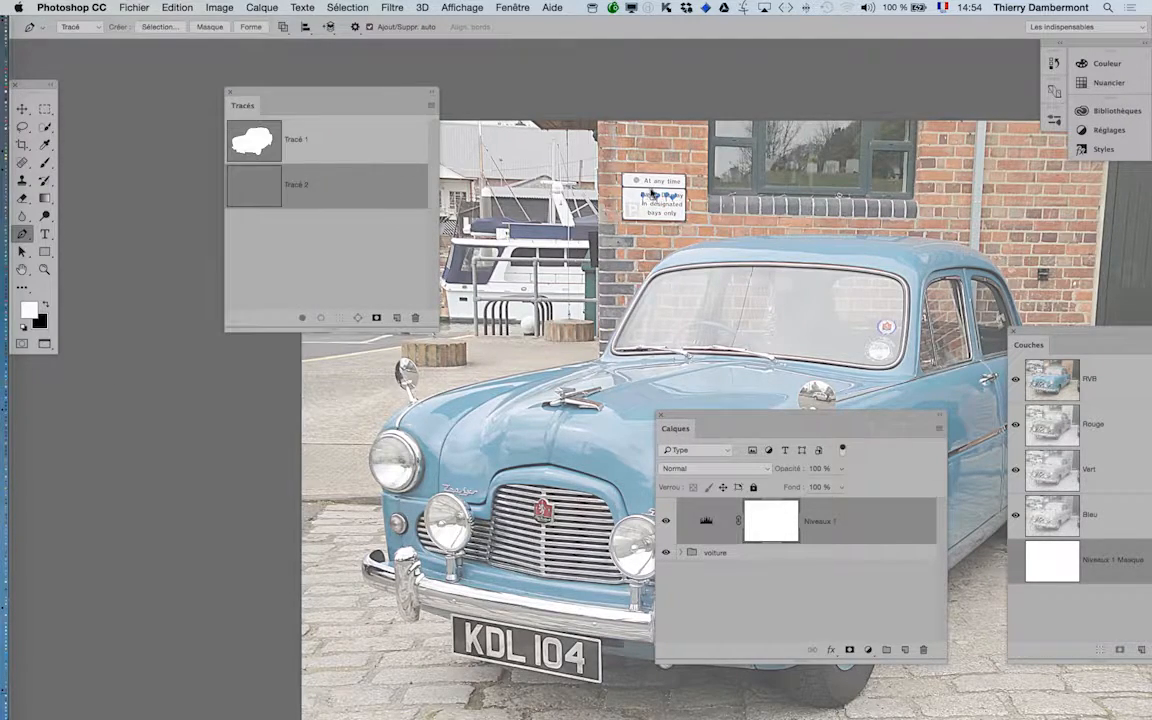
key(super+shift+s)
click(583, 97)
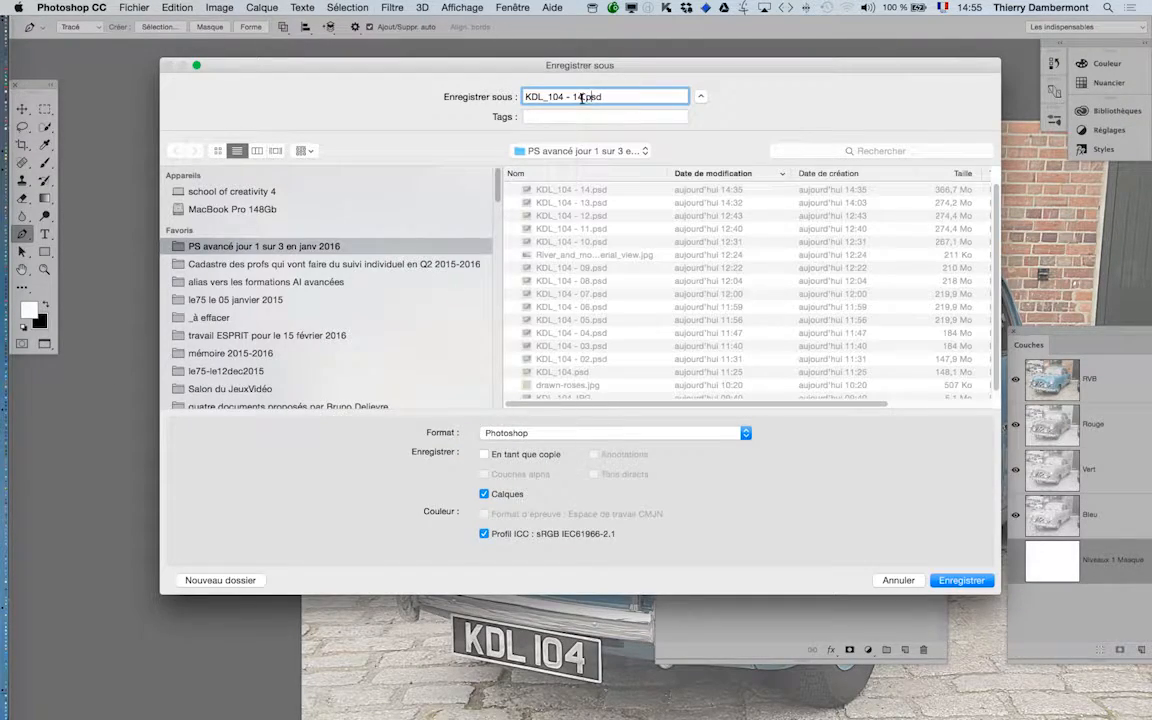
key(Return)
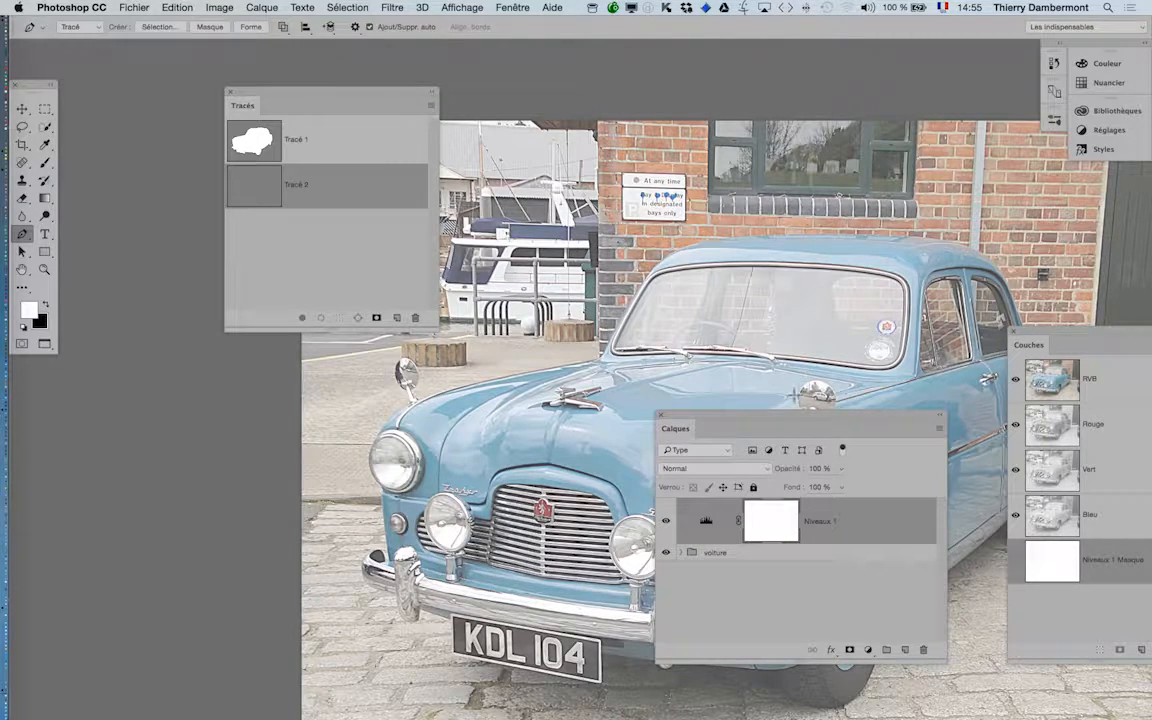
Step: Move the Calques and Tracés panels aside so that the windscreen is uncovered
drag(780, 416, 206, 451)
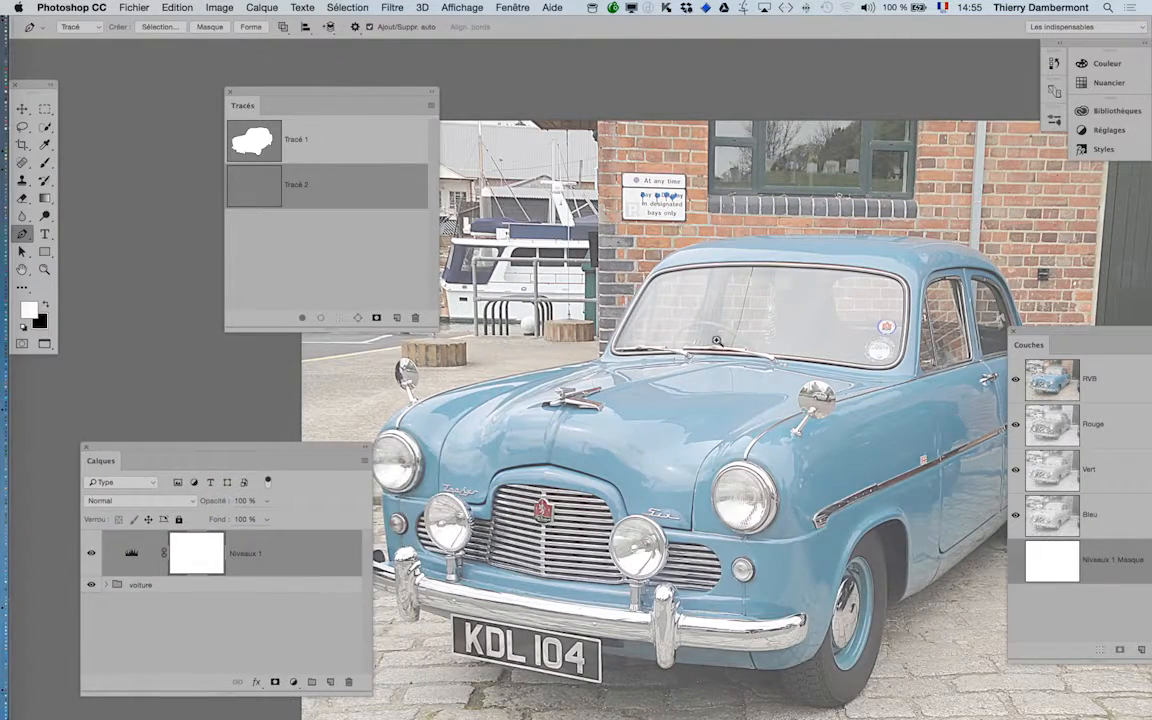
super+click(740, 340)
super+click(754, 337)
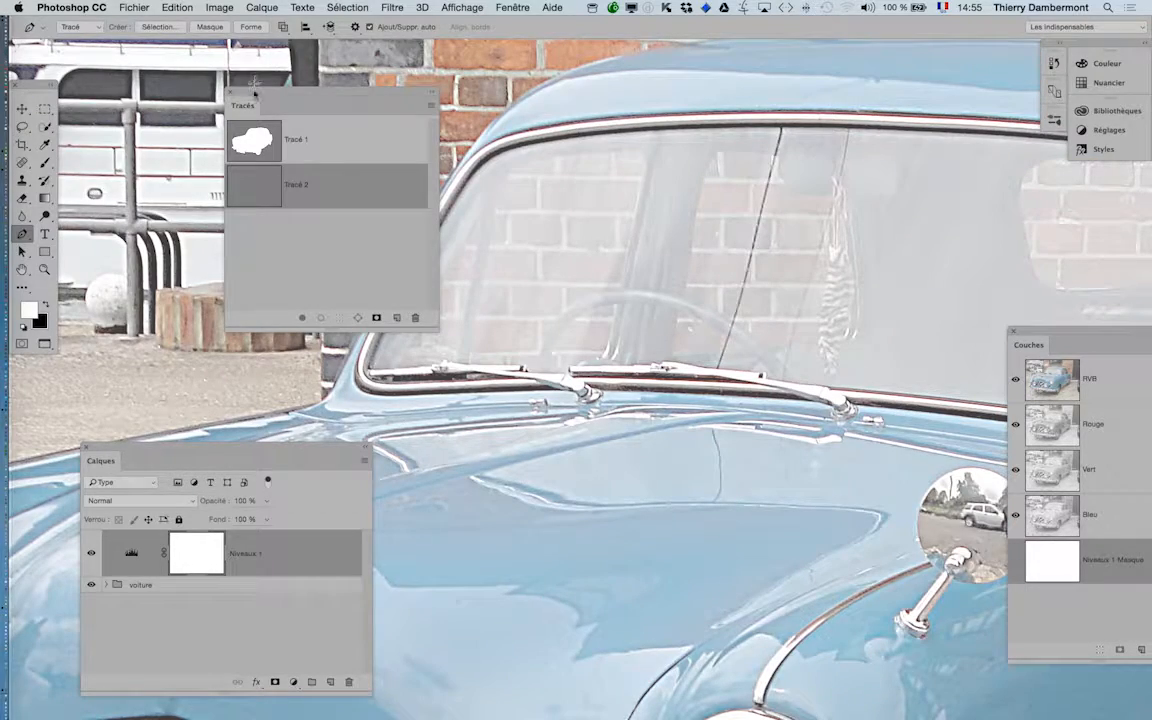
drag(254, 95, 110, 62)
scroll(383, 280, right, 5)
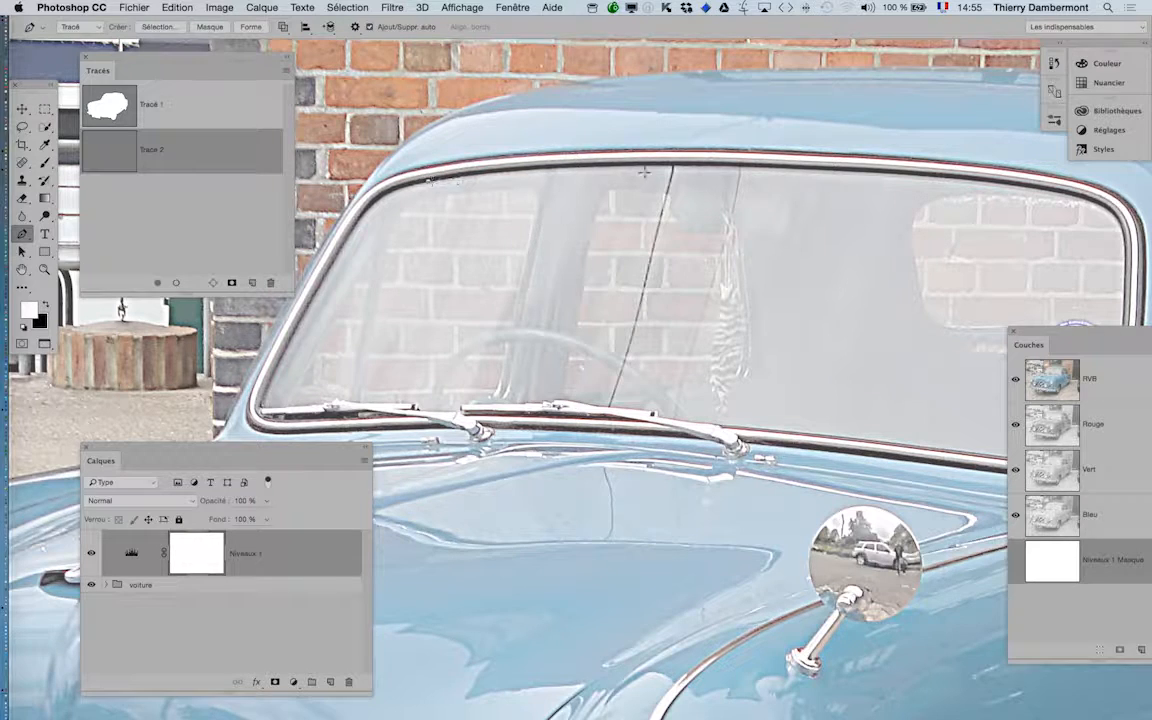
Step: Start the new path along the windscreen's upper inner edge, and hide the green channel
drag(650, 166, 616, 167)
click(1015, 469)
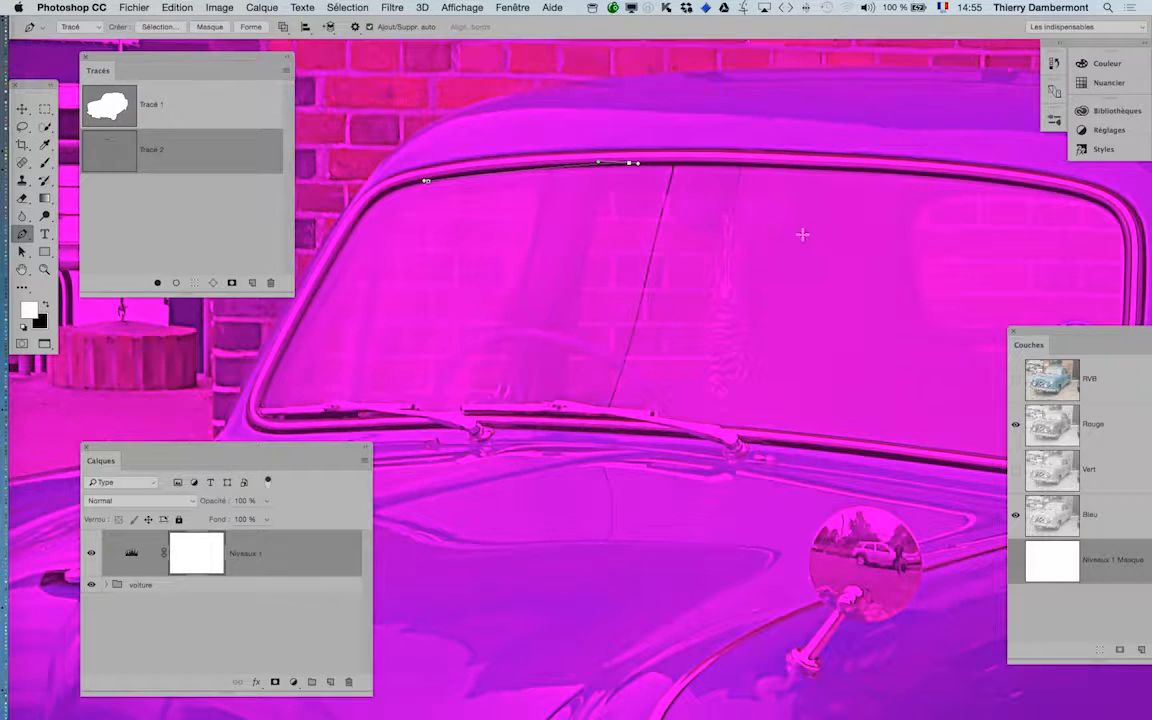
drag(600, 167, 588, 168)
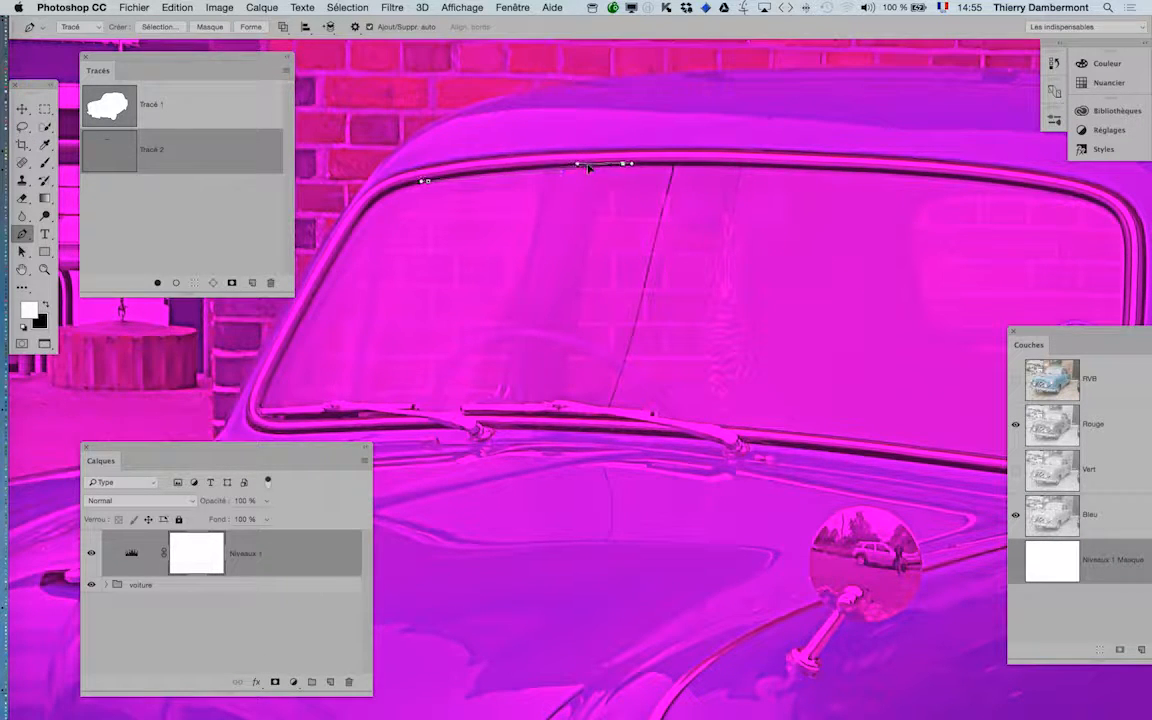
Step: Extend the path along the windscreen's upper inner edge towards the side with the stickers, replacing a misplaced anchor
click(1013, 183)
key(super+z)
scroll(631, 168, up, 1)
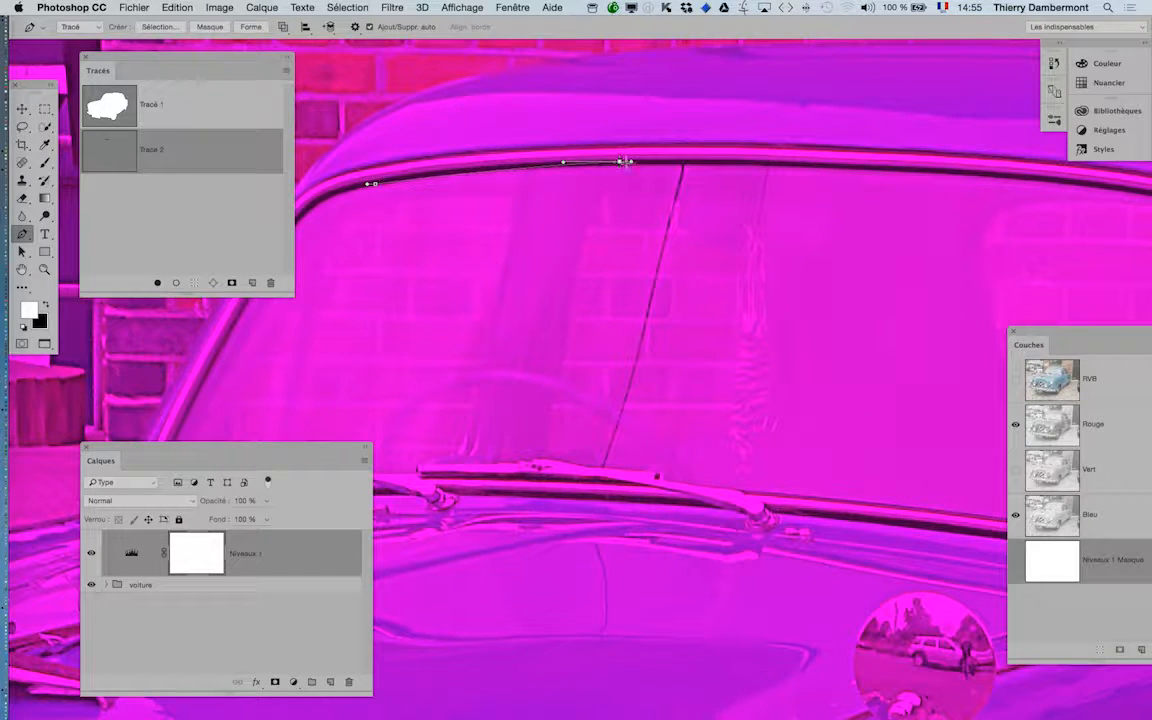
click(1011, 179)
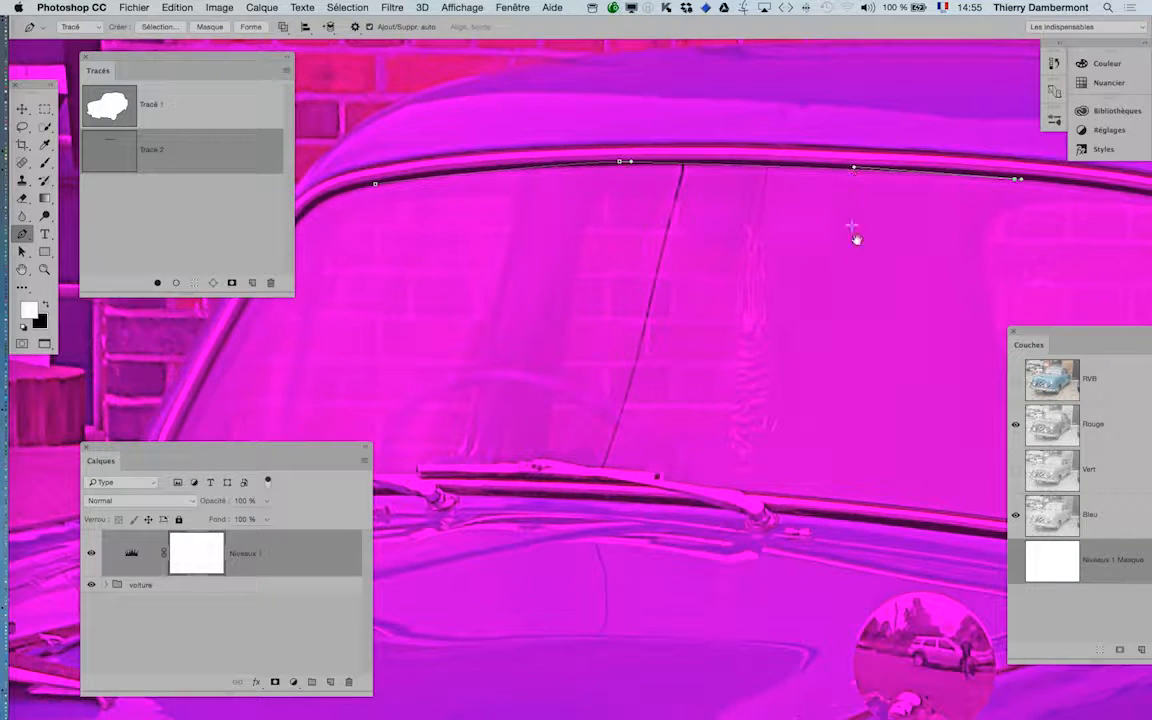
Step: Curve the path around the windscreen's upper corner above the stickers and start down its side edge
drag(730, 256, 334, 247)
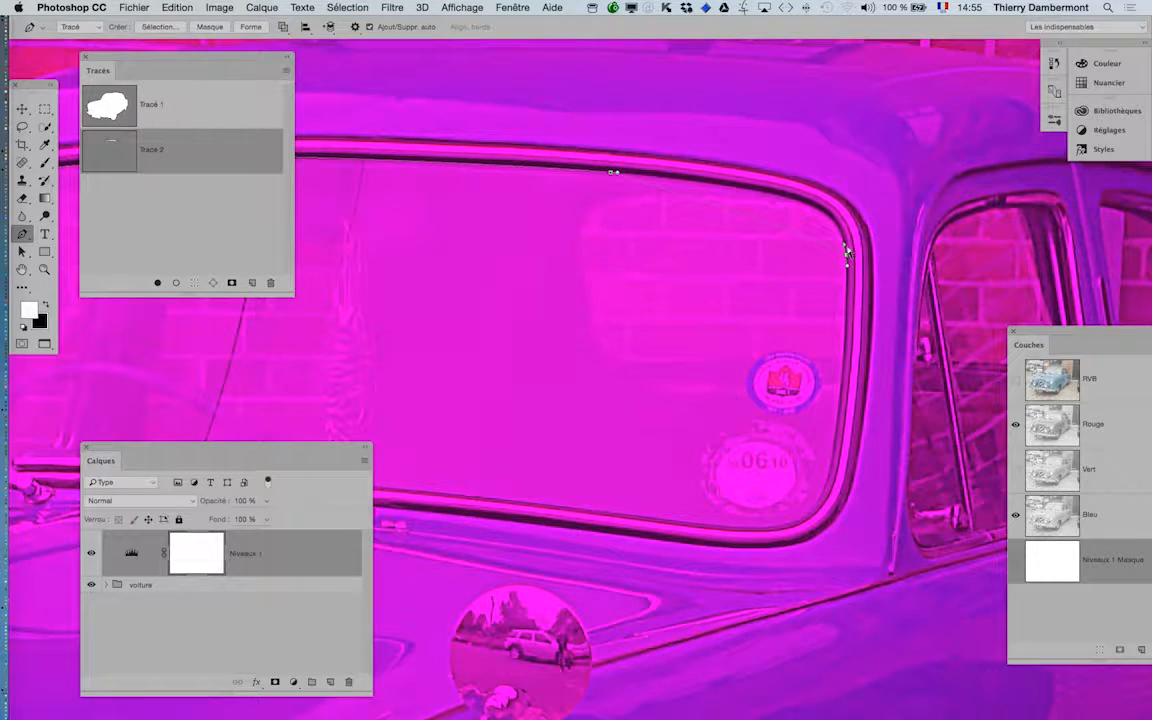
drag(845, 243, 795, 186)
click(846, 305)
mouse_move(848, 299)
mouse_down()
mouse_move(851, 268)
mouse_move(850, 280)
mouse_up()
scroll(848, 310, up, 3)
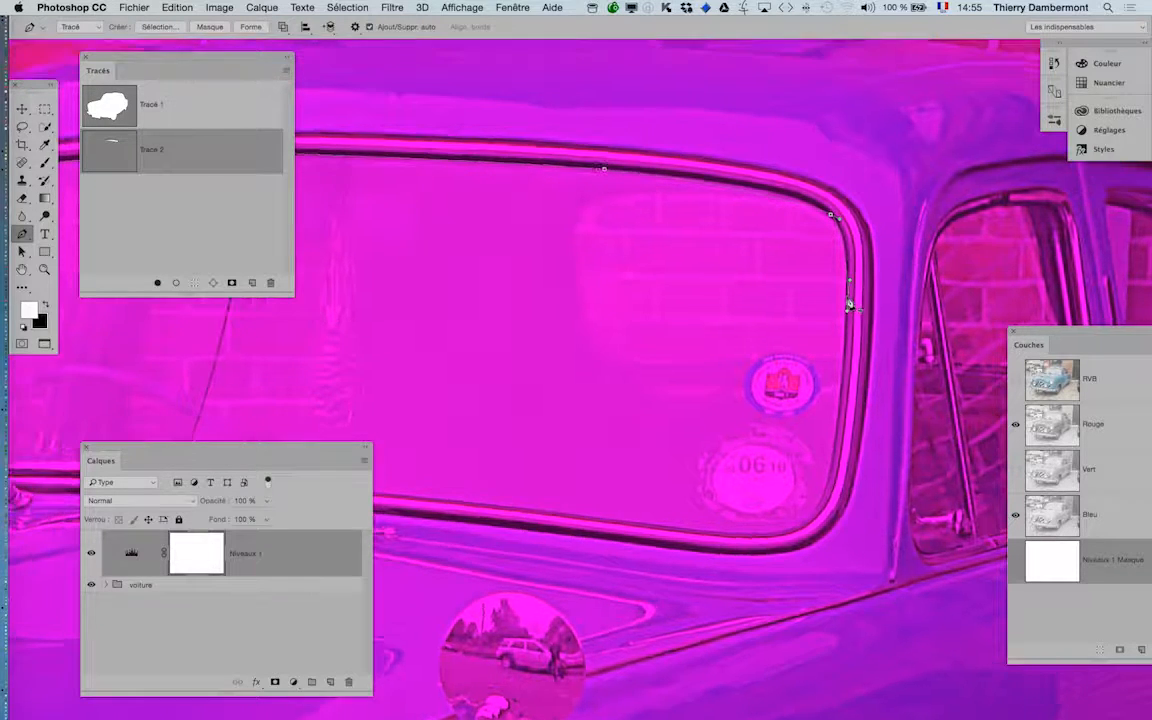
Step: Continue the windscreen path down its side edge beside the stickers, correcting the last anchor and its handles to follow the rubber seal
drag(848, 308, 842, 318)
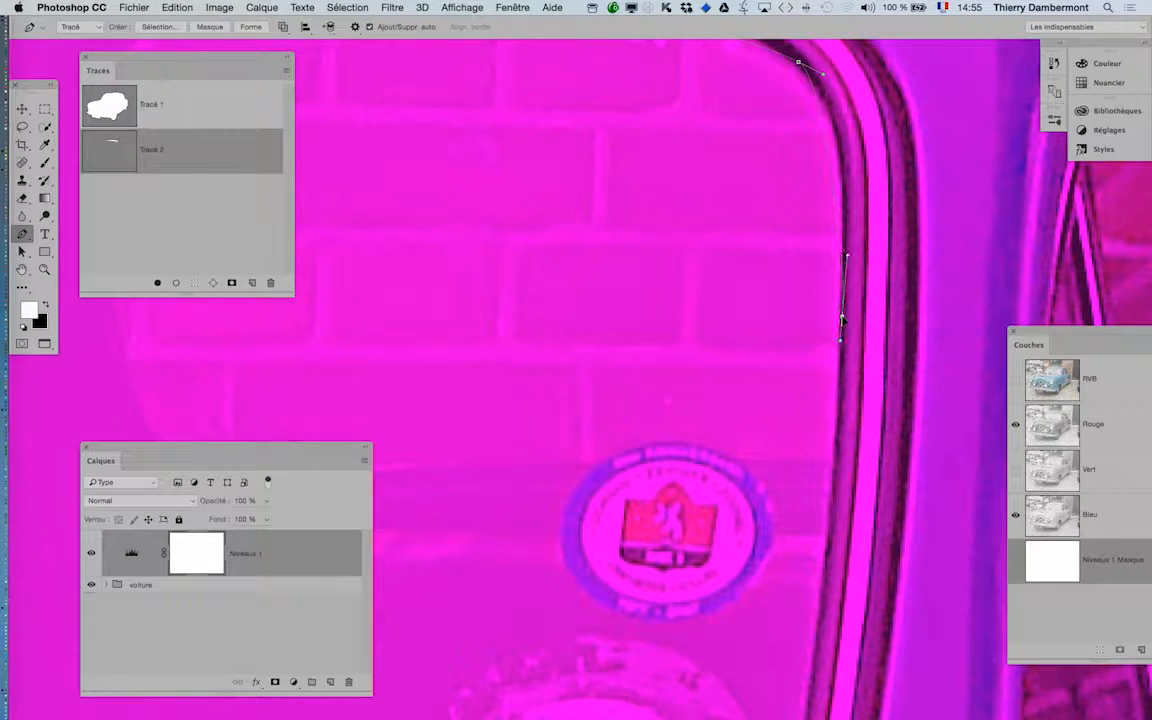
drag(849, 261, 847, 127)
super+click(854, 244)
super+click(843, 264)
drag(849, 260, 853, 160)
scroll(879, 474, down, 3)
scroll(879, 474, down, 5)
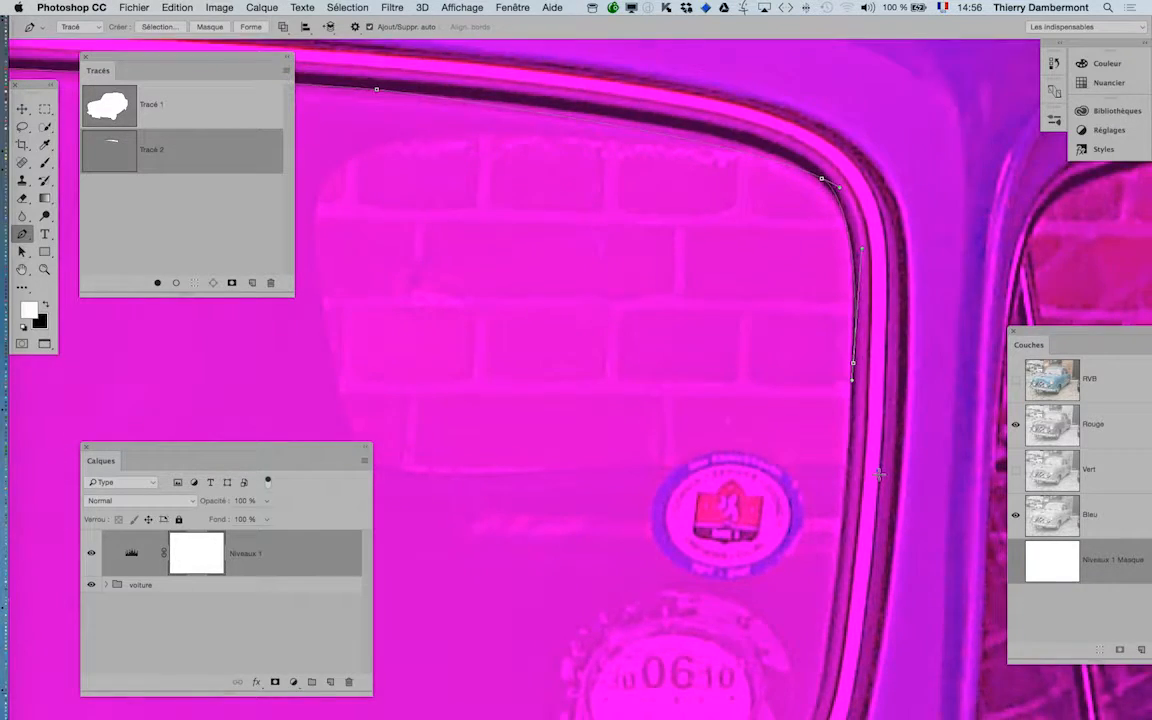
Step: Curve the path around the windscreen's lower corner below the stickers and start along its lower edge
scroll(848, 430, down, 3)
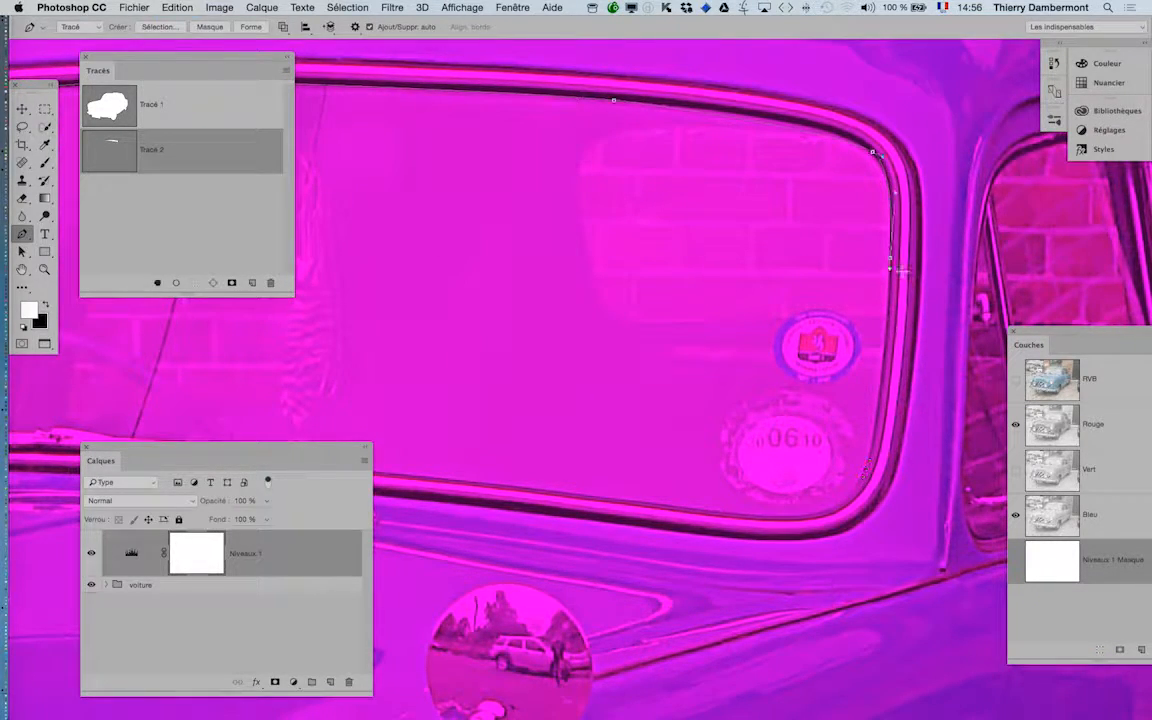
click(860, 481)
drag(869, 473, 880, 414)
drag(842, 510, 842, 517)
Step: Trace the windscreen's lower edge over both wipers and around the opposite lower corner
scroll(600, 460, left, 5)
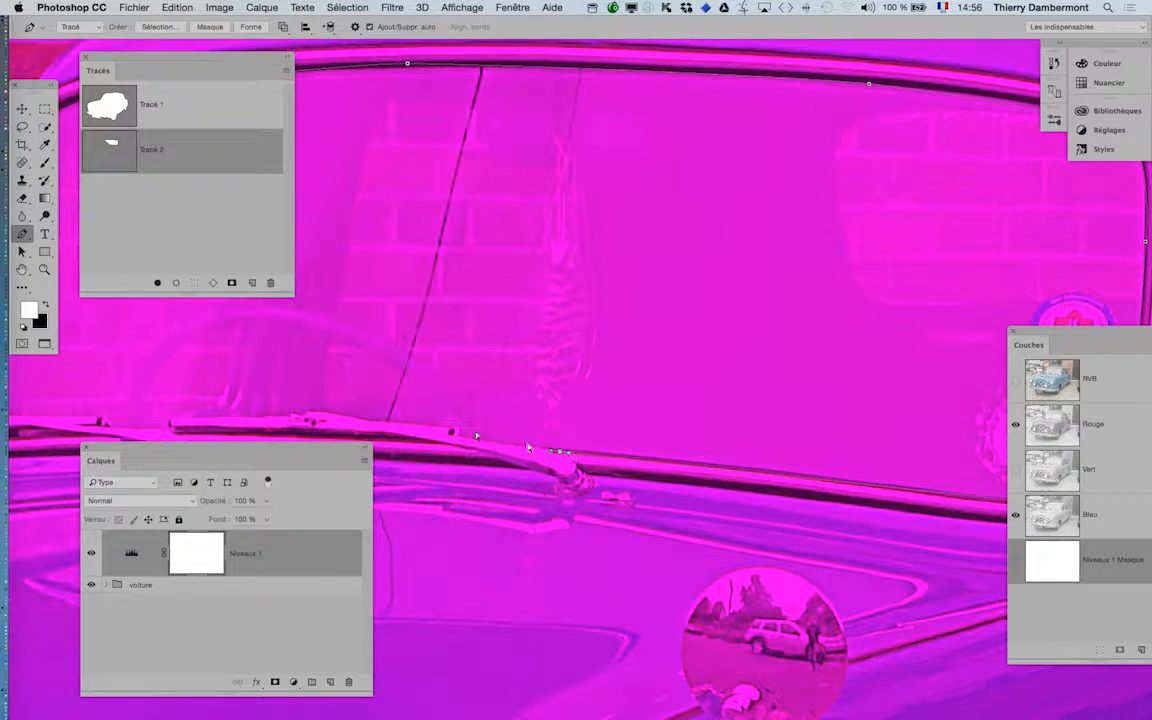
scroll(570, 423, left, 5)
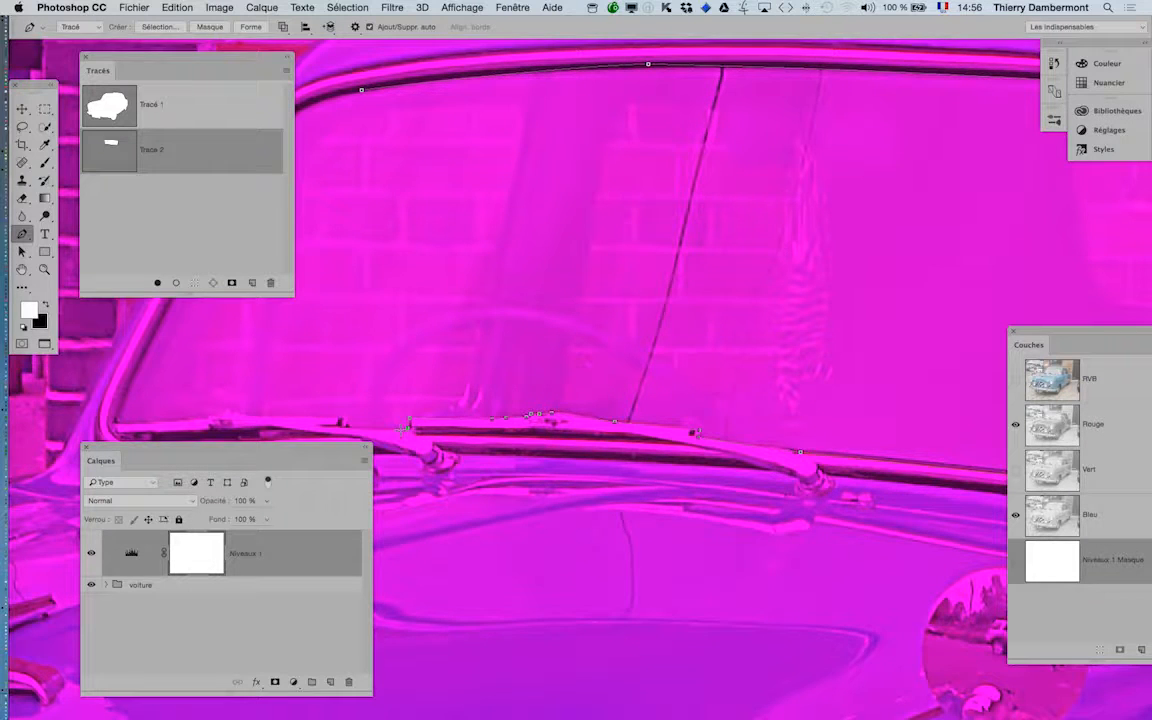
drag(484, 431, 823, 370)
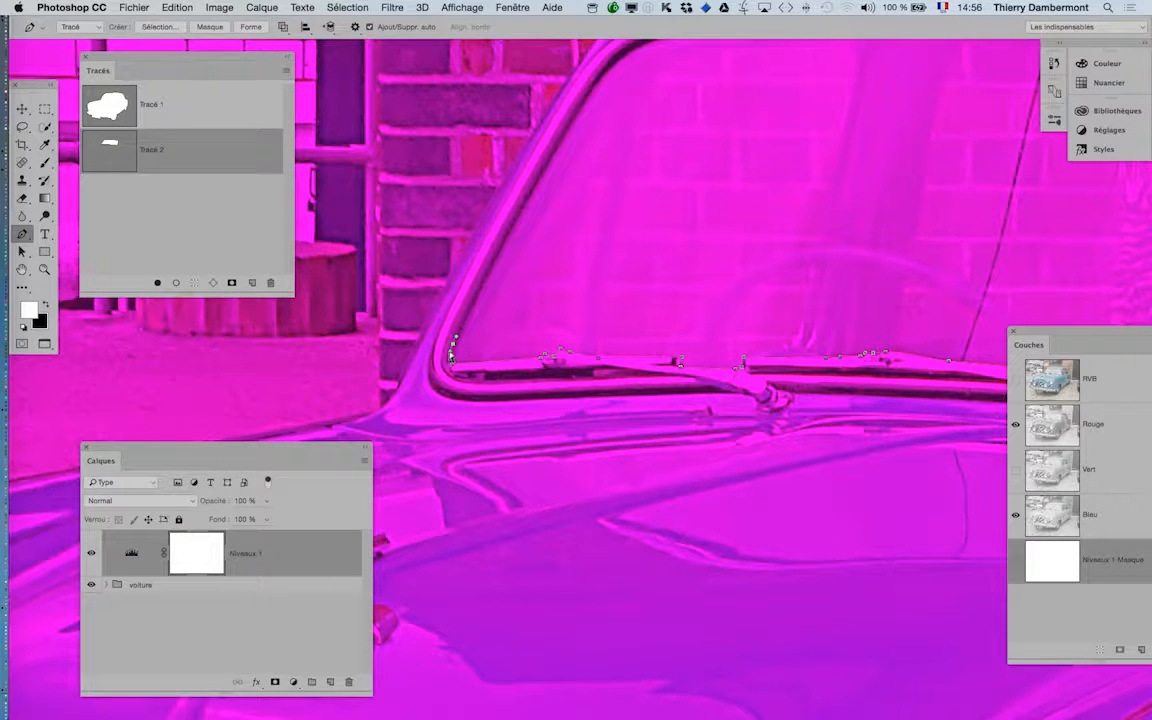
drag(641, 297, 625, 350)
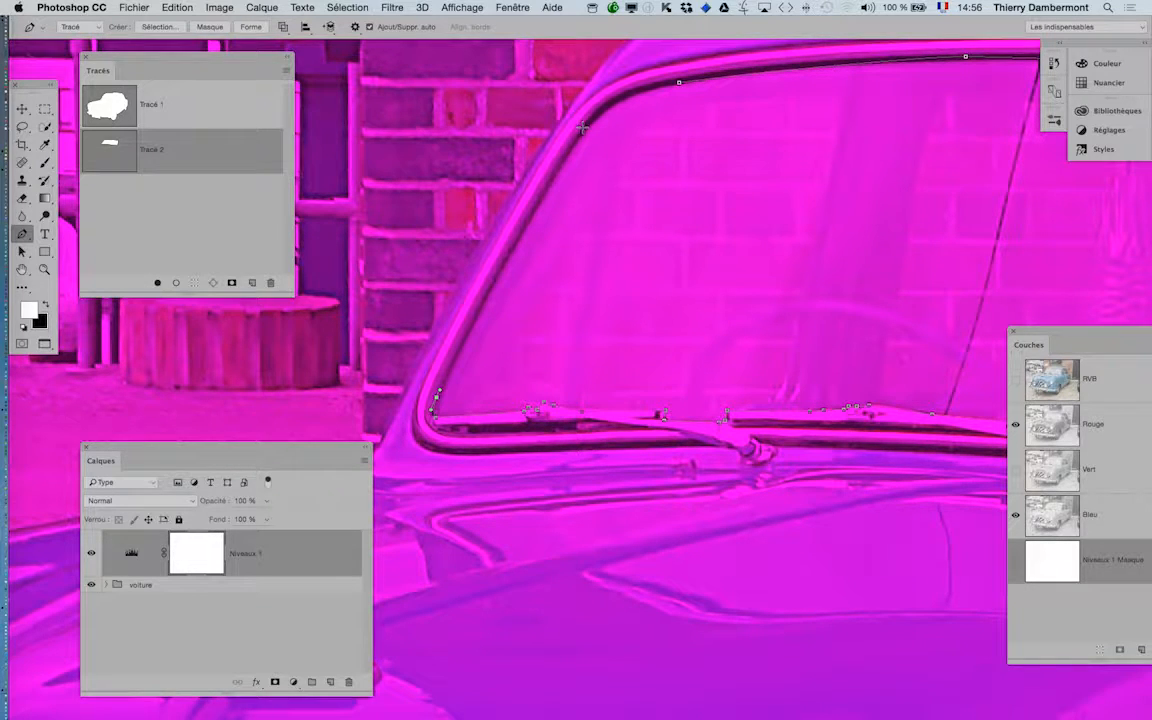
Step: Take the path up the windscreen's far side edge and close it at the upper corner, adjusting the joining curve
drag(581, 130, 526, 197)
drag(680, 83, 640, 89)
super+click(648, 97)
super+click(646, 88)
drag(645, 89, 617, 91)
scroll(705, 198, down, 3)
Step: Trace the main pane of the front side window as a closed outline with a rounded upper edge in the same path
drag(776, 275, 393, 313)
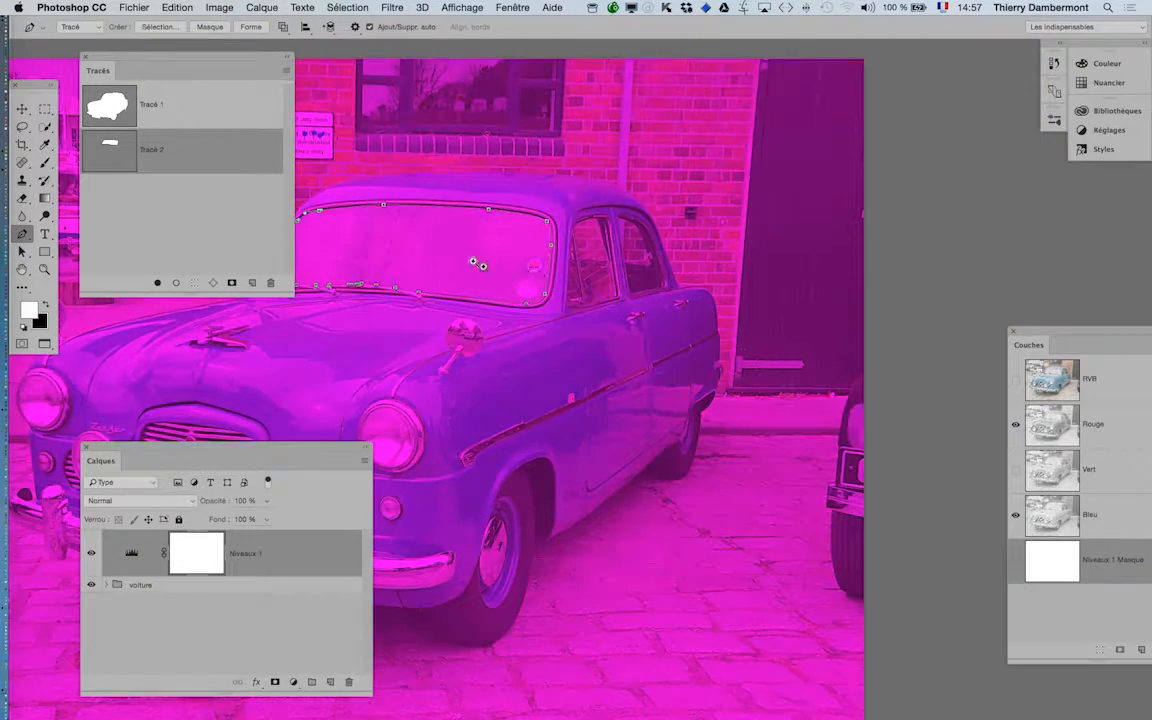
scroll(590, 272, up, 5)
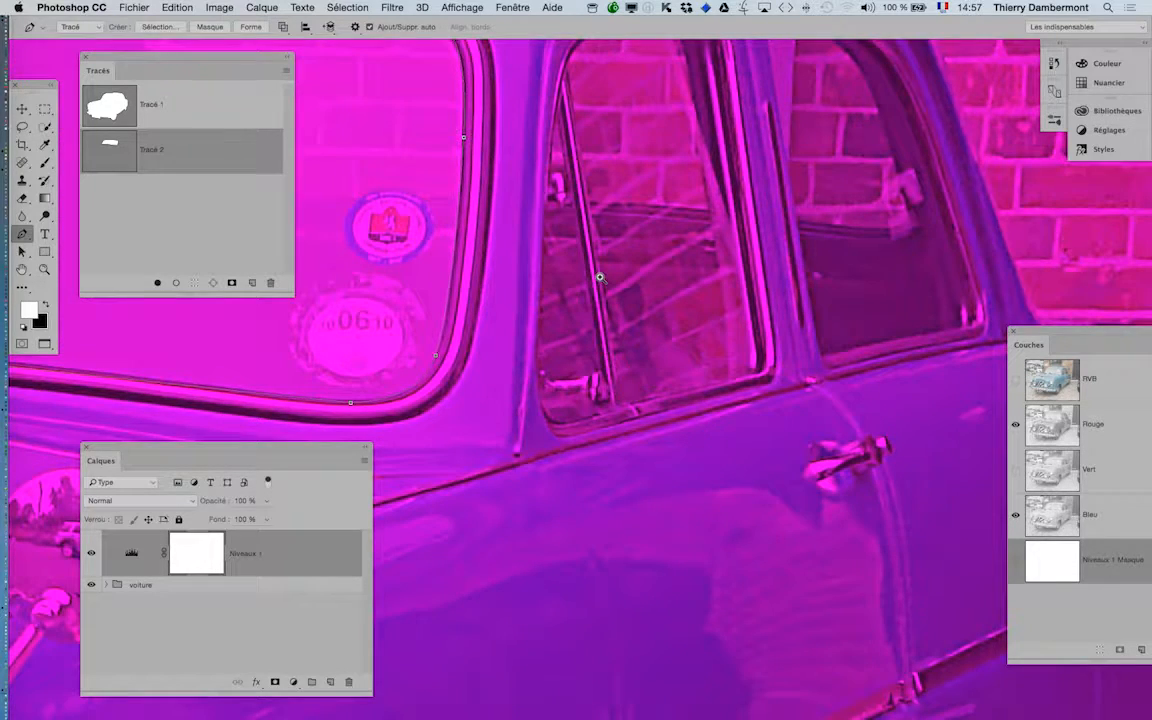
drag(555, 218, 560, 255)
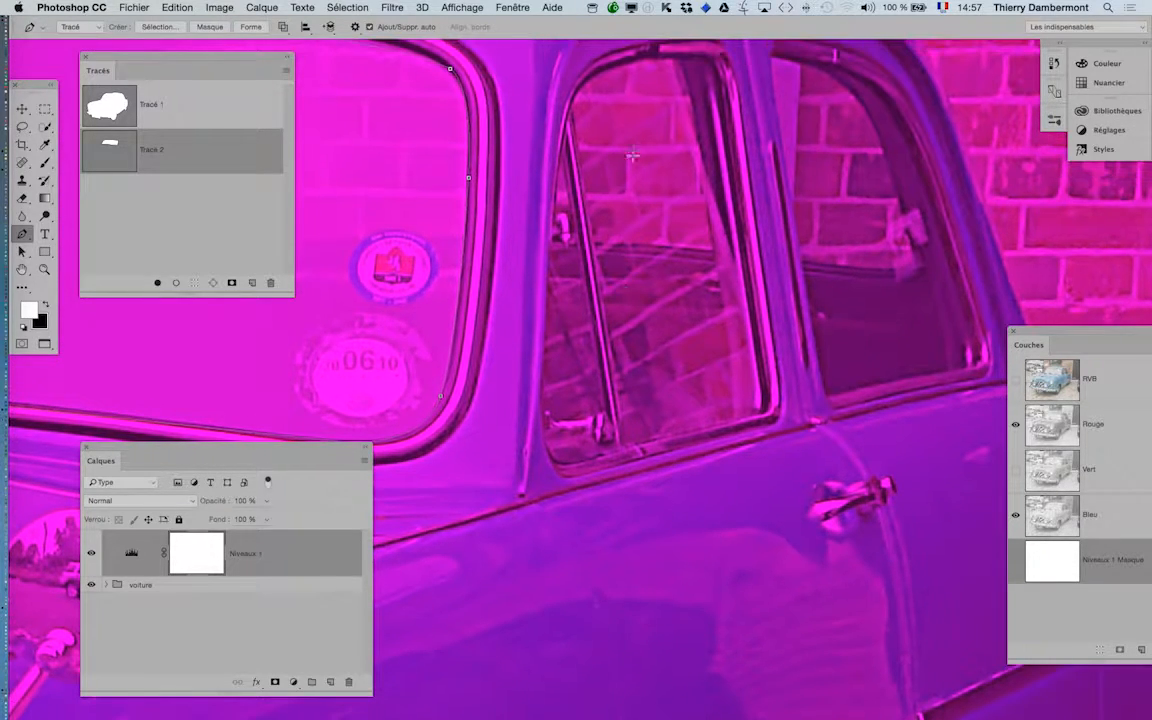
click(720, 80)
click(764, 381)
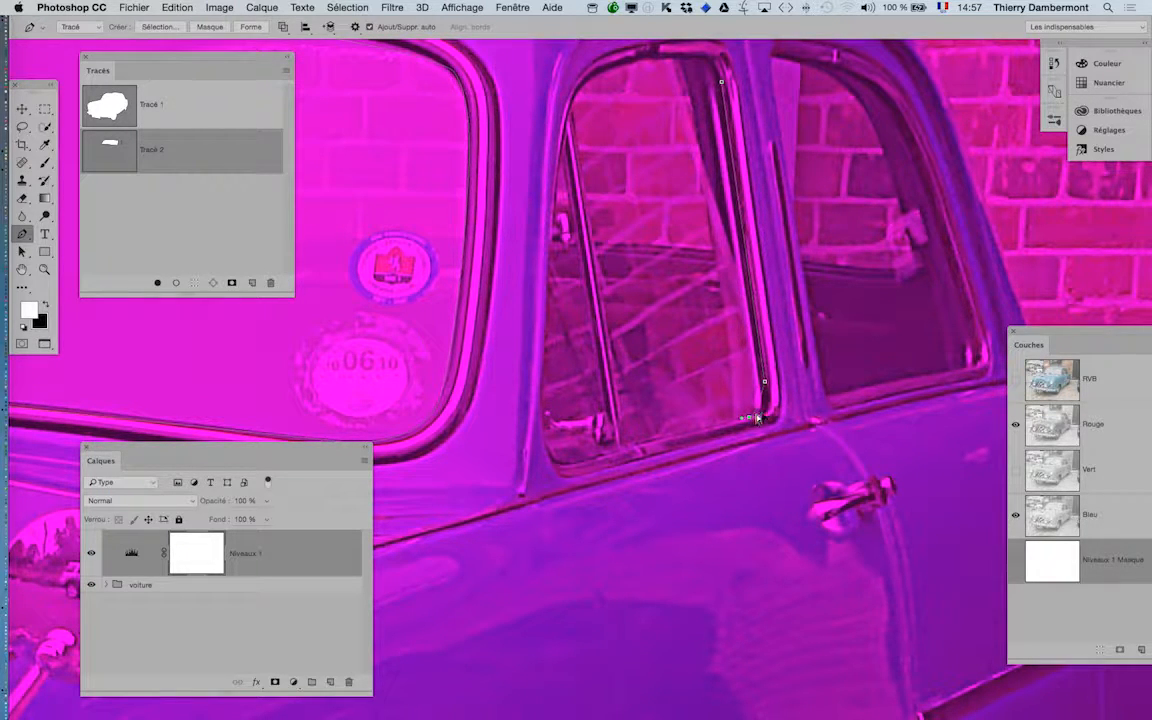
drag(757, 418, 774, 409)
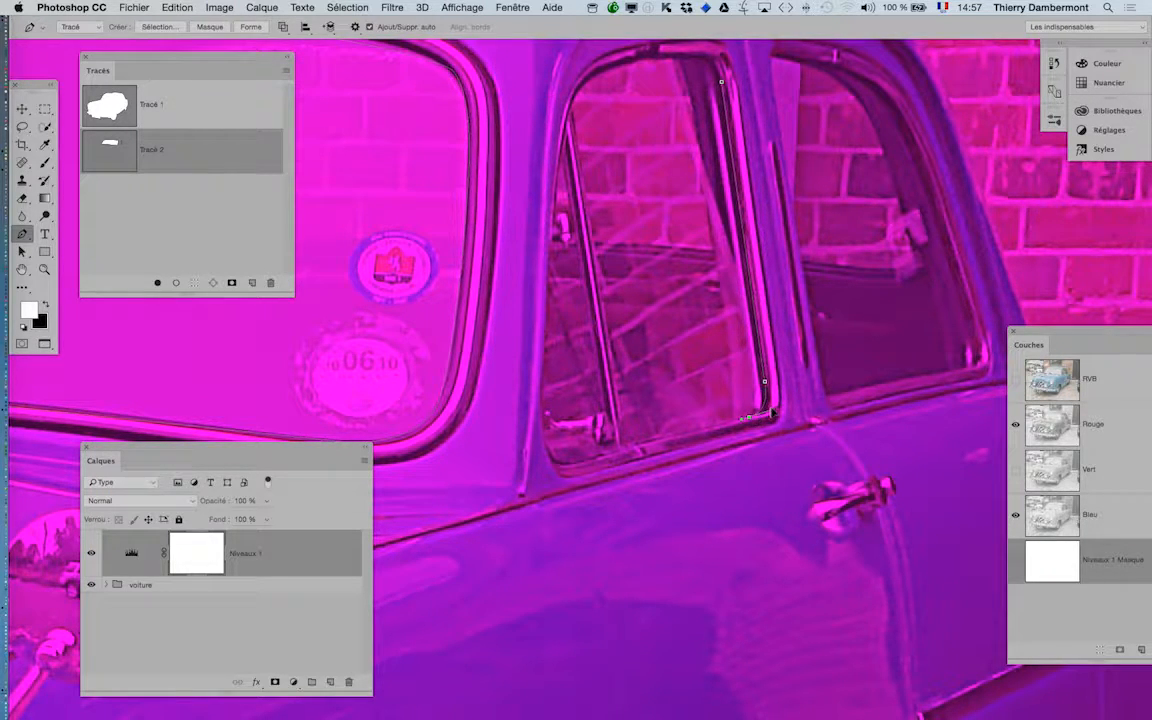
click(625, 446)
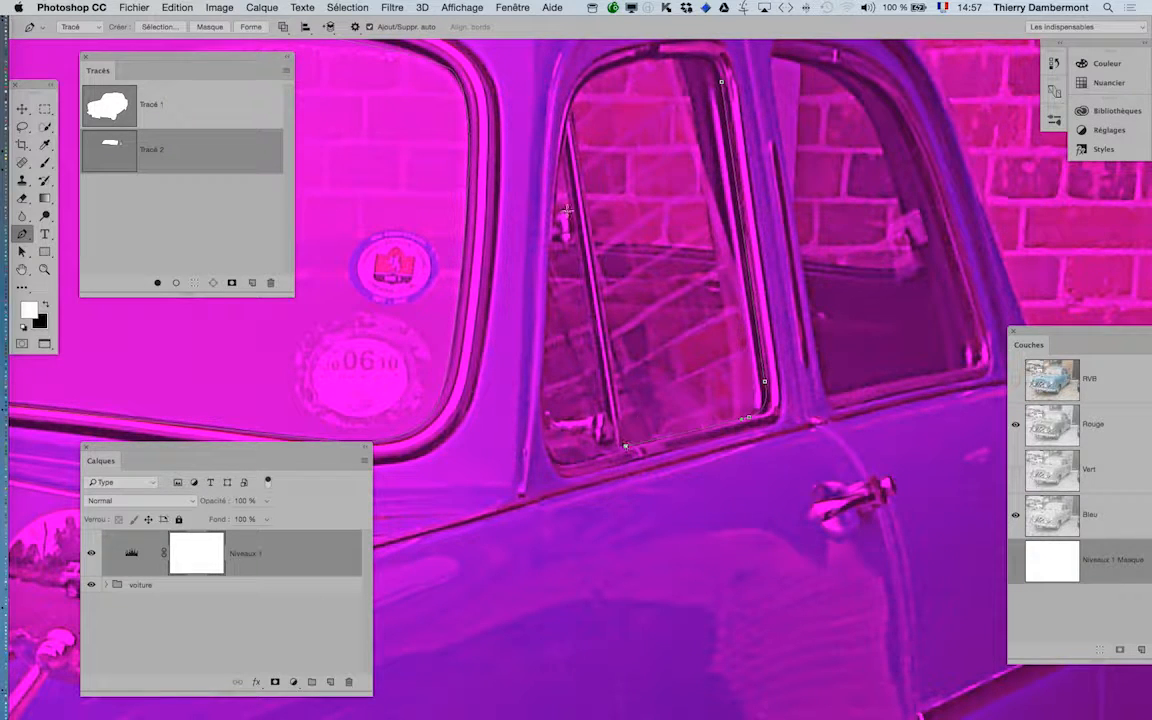
click(570, 102)
scroll(649, 55, up, 1)
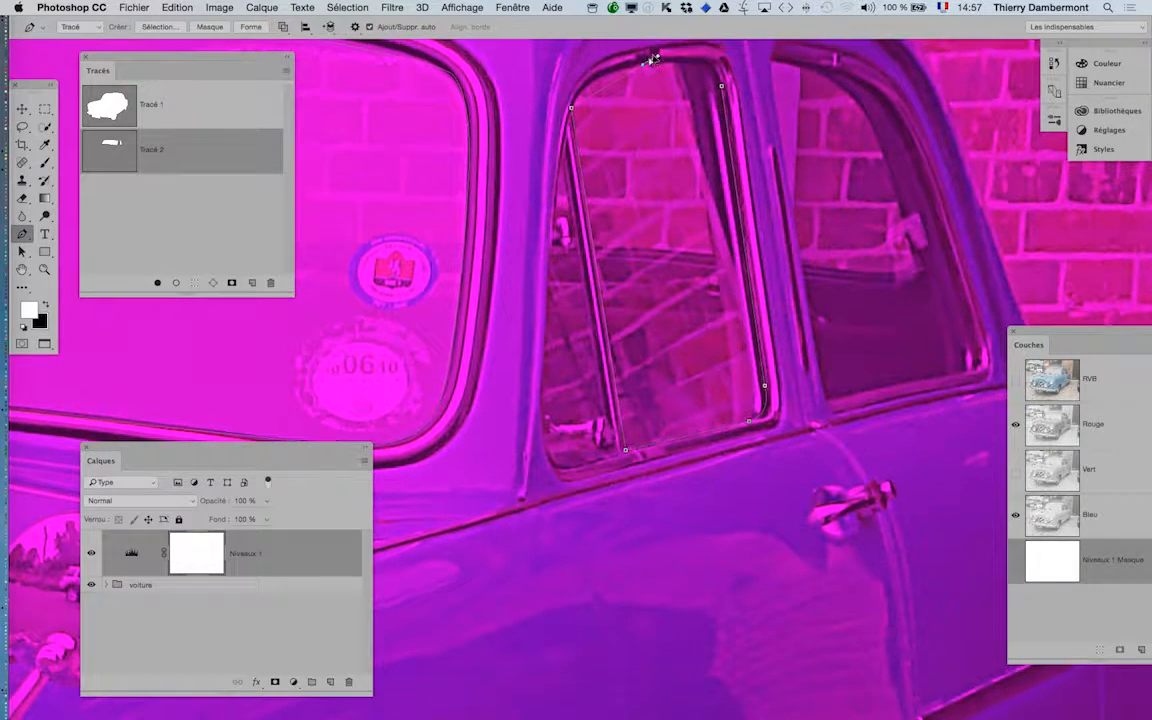
drag(650, 60, 724, 91)
Step: Outline the narrow triangular quarter pane in front of the front side window as a closed shape
click(560, 147)
click(615, 447)
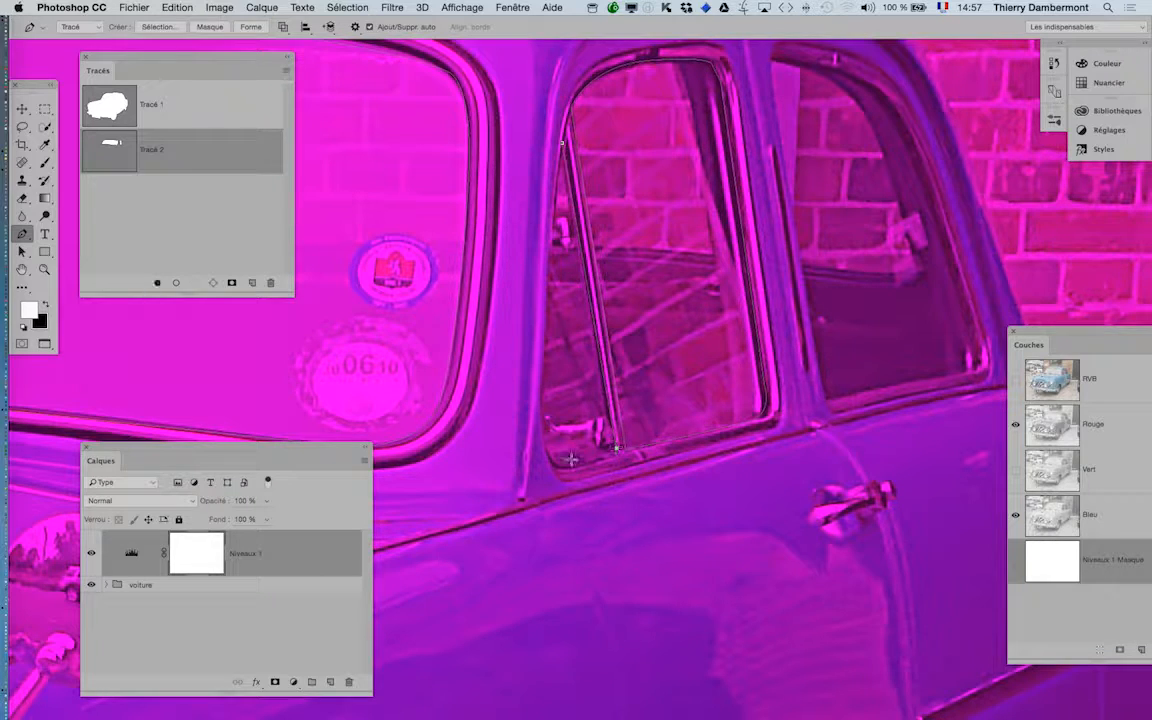
click(561, 461)
mouse_move(545, 441)
mouse_down()
mouse_move(543, 429)
mouse_move(549, 457)
mouse_up()
drag(562, 143, 577, 102)
Step: Trace the rear side window with curved upper and rear edges and close its outline
drag(771, 85, 663, 126)
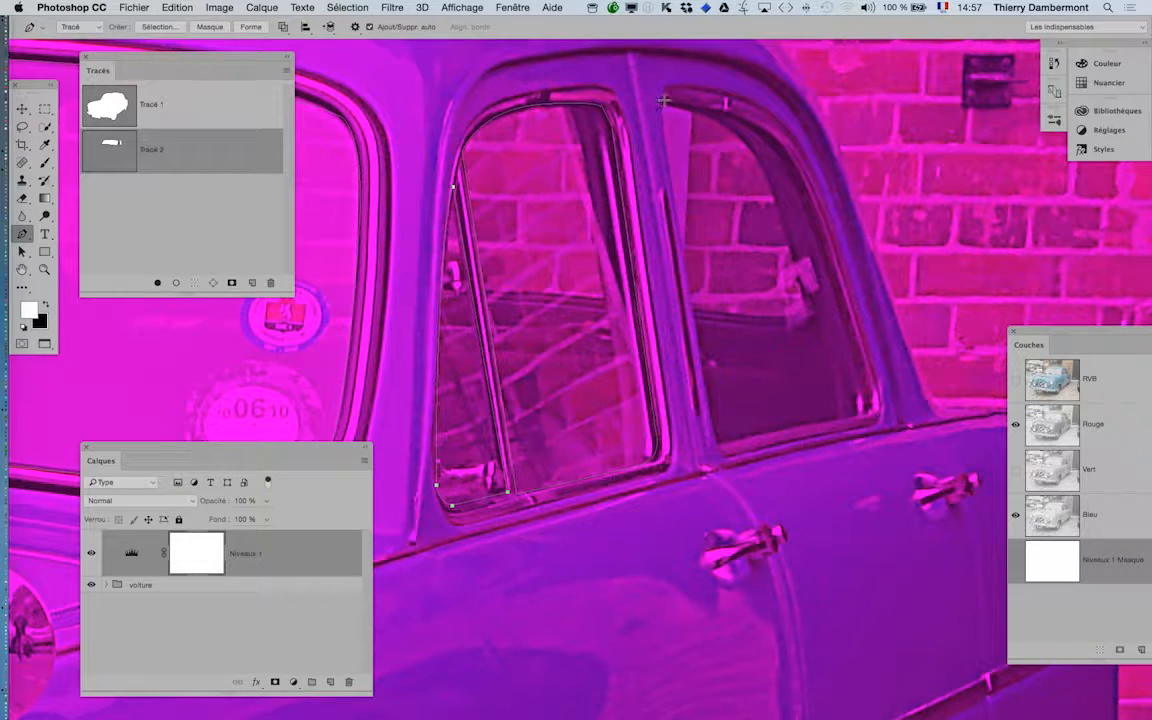
click(664, 101)
click(775, 140)
drag(757, 121, 749, 109)
click(861, 394)
drag(860, 388, 836, 291)
click(718, 441)
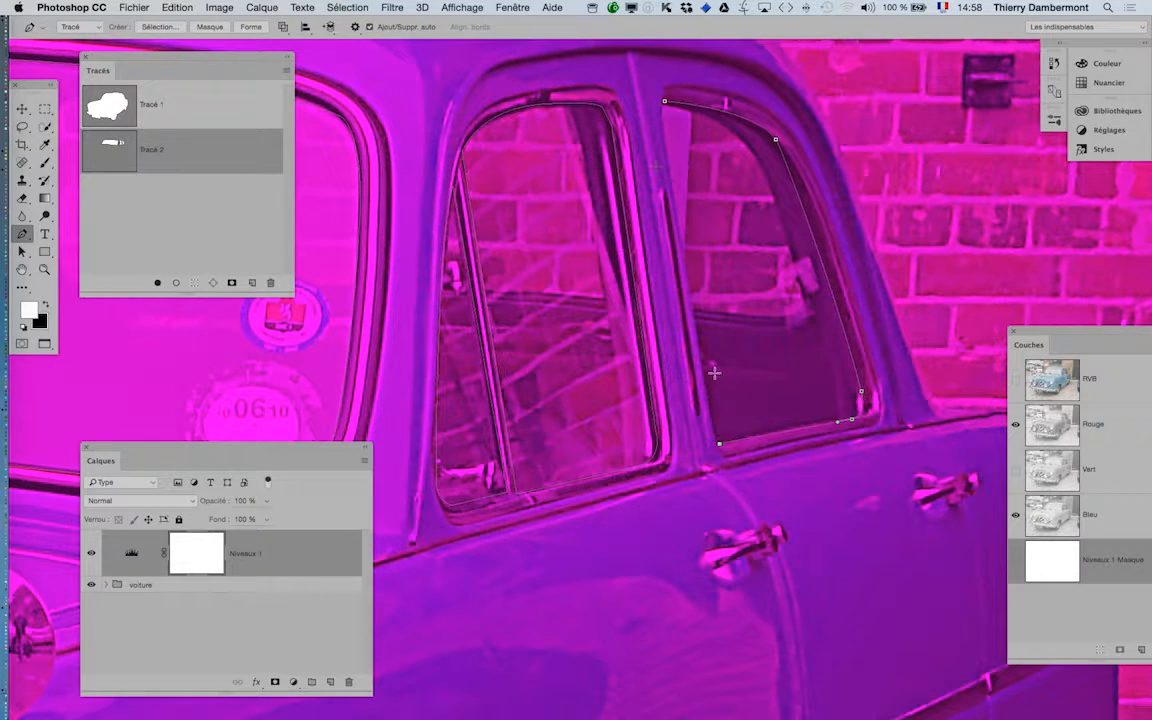
click(664, 102)
drag(665, 119, 664, 148)
Step: Bring the whole car into view and save the document
alt+click(731, 241)
alt+click(731, 241)
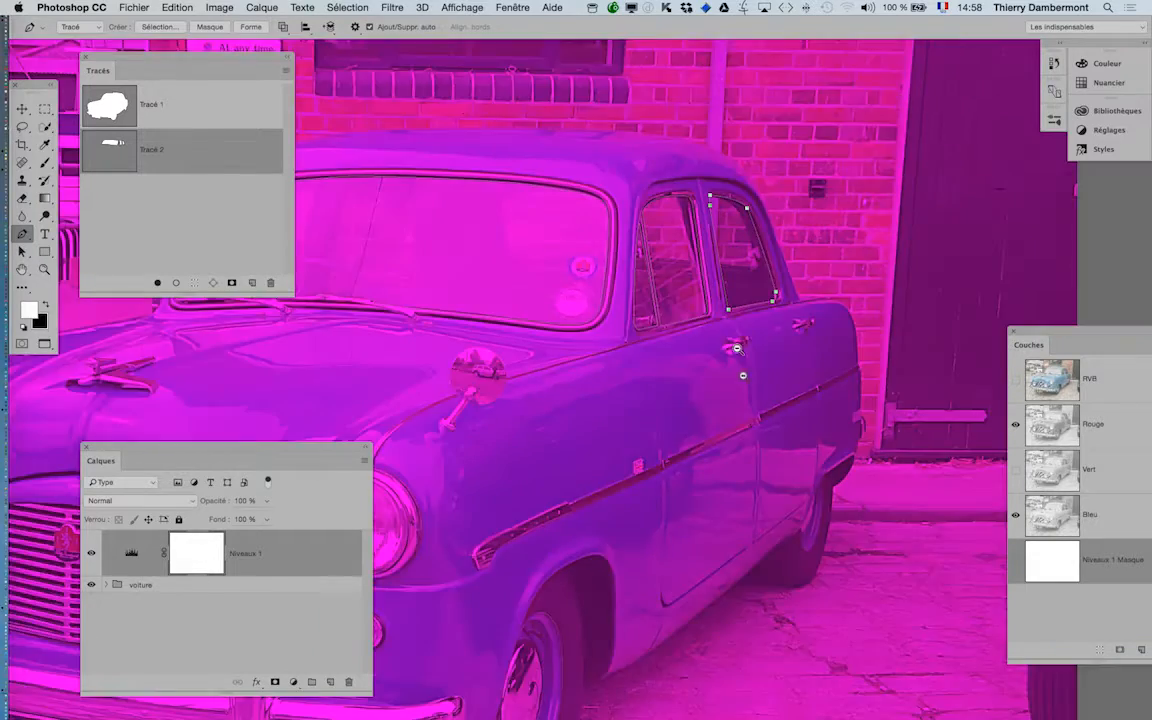
alt+click(736, 348)
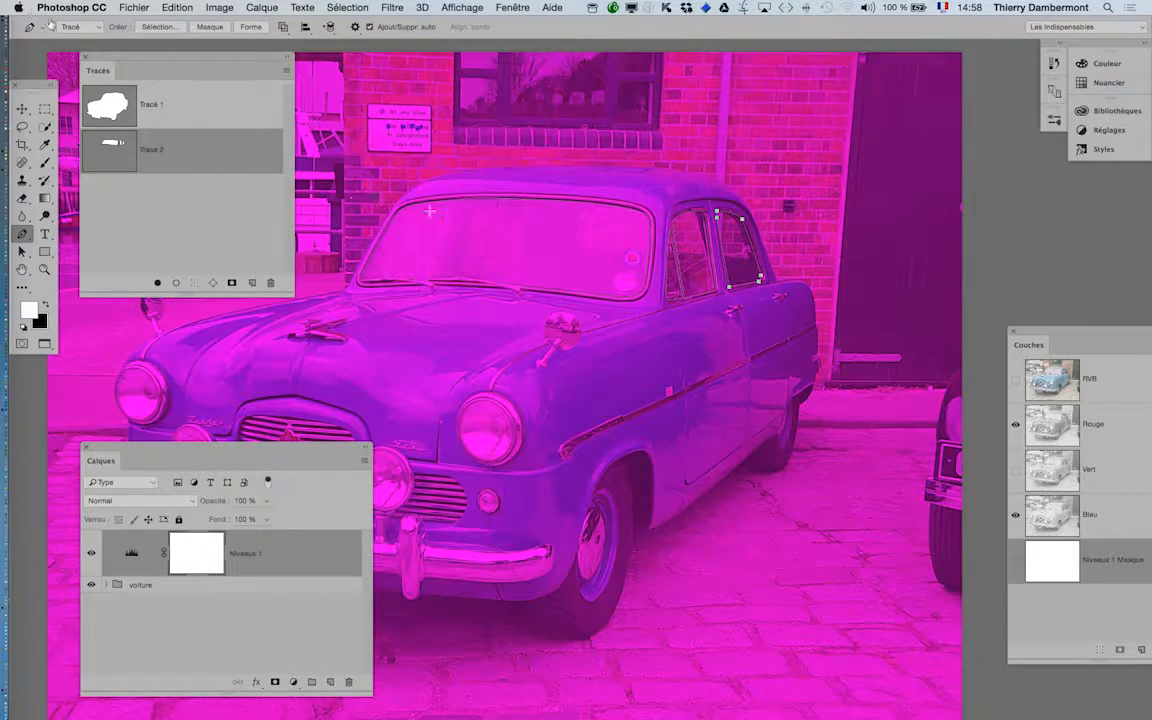
click(134, 7)
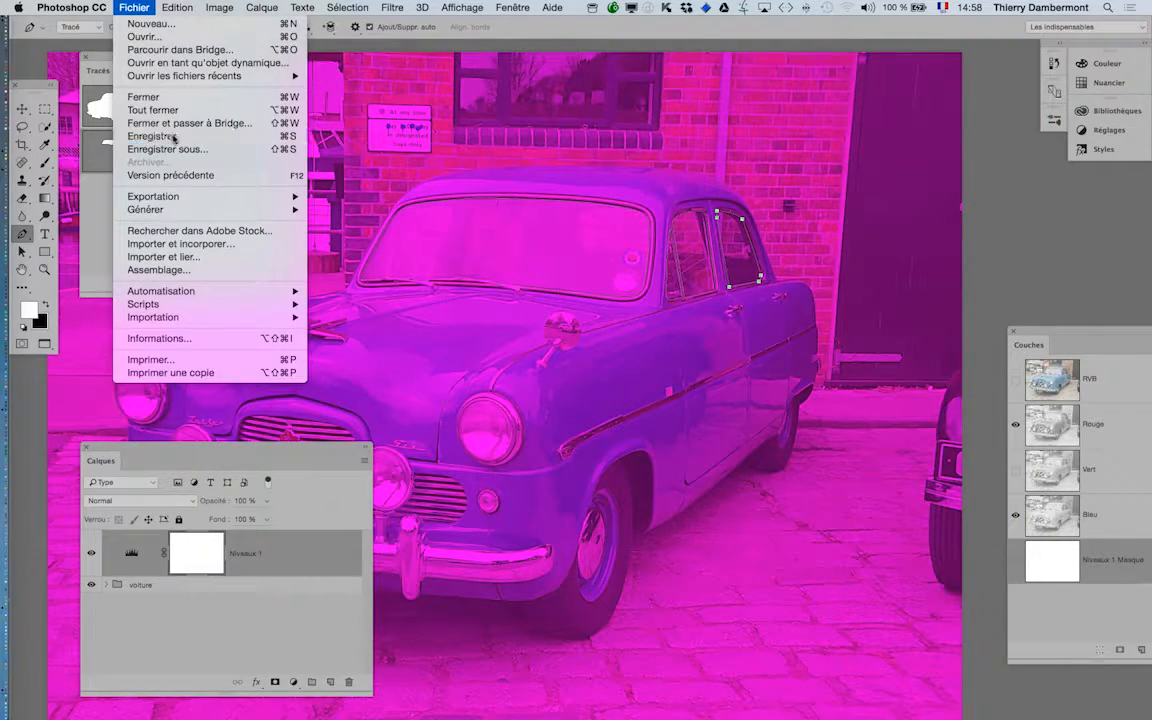
click(174, 137)
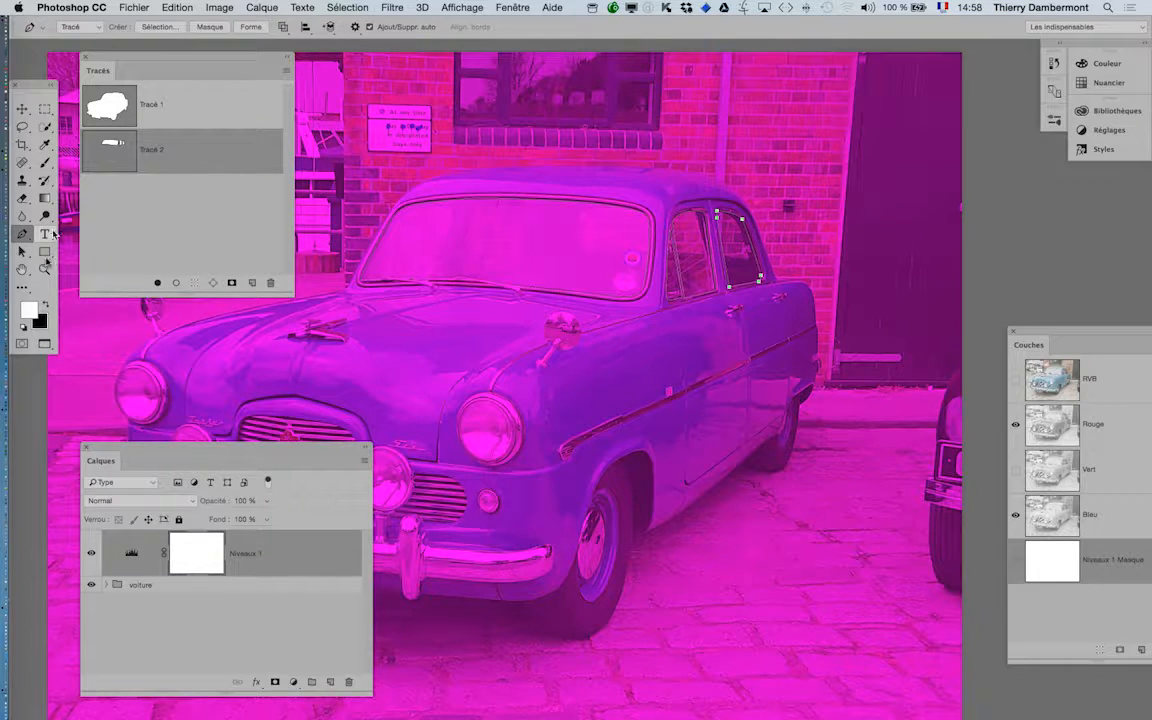
Step: Check the window outlines in Tracé 2 with the Path Selection tool and compare them with the car outline in Tracé 1
click(22, 251)
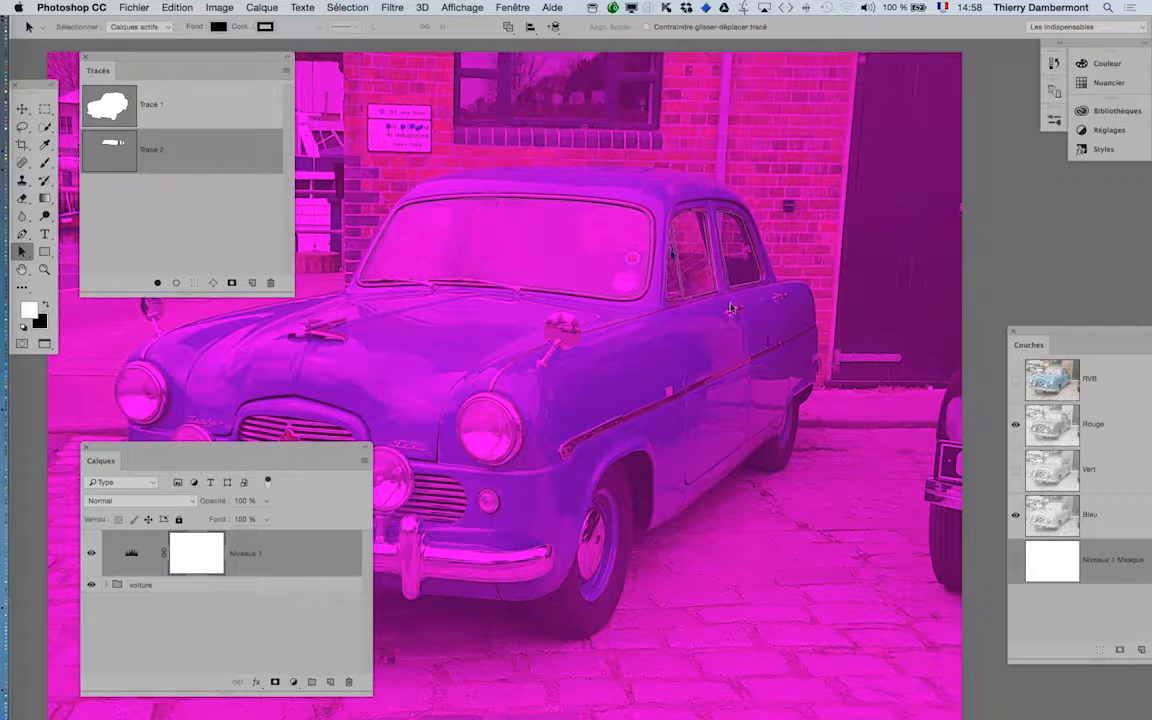
click(660, 277)
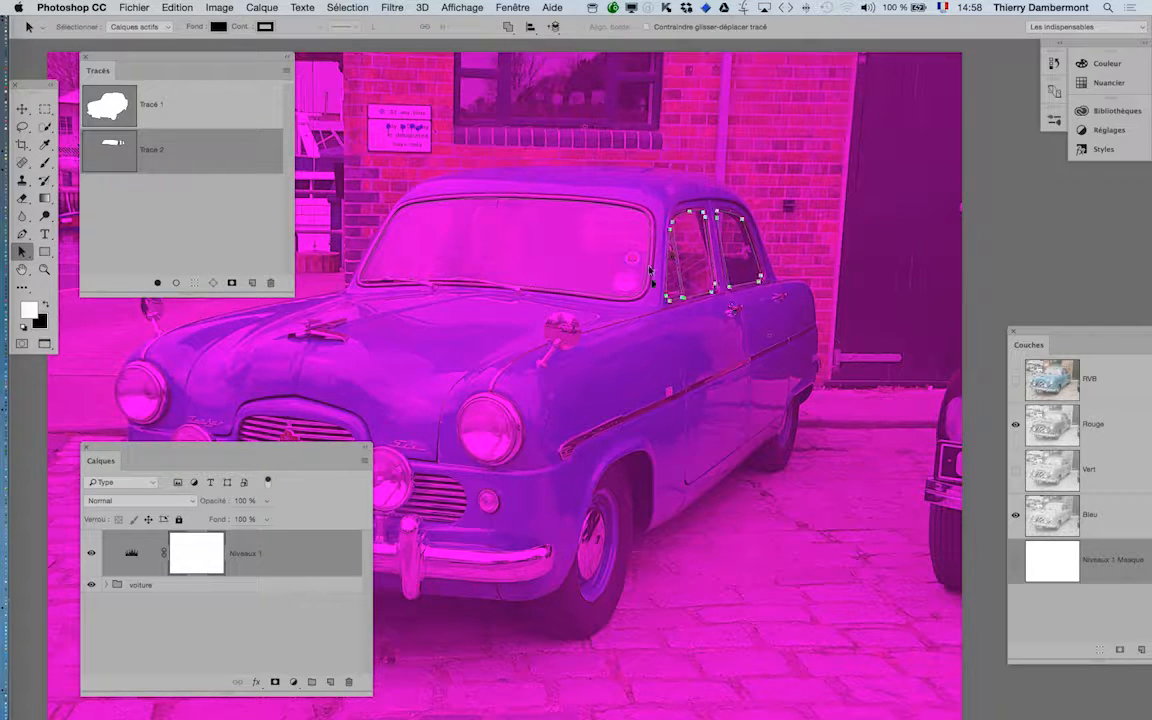
click(541, 208)
click(216, 104)
click(539, 199)
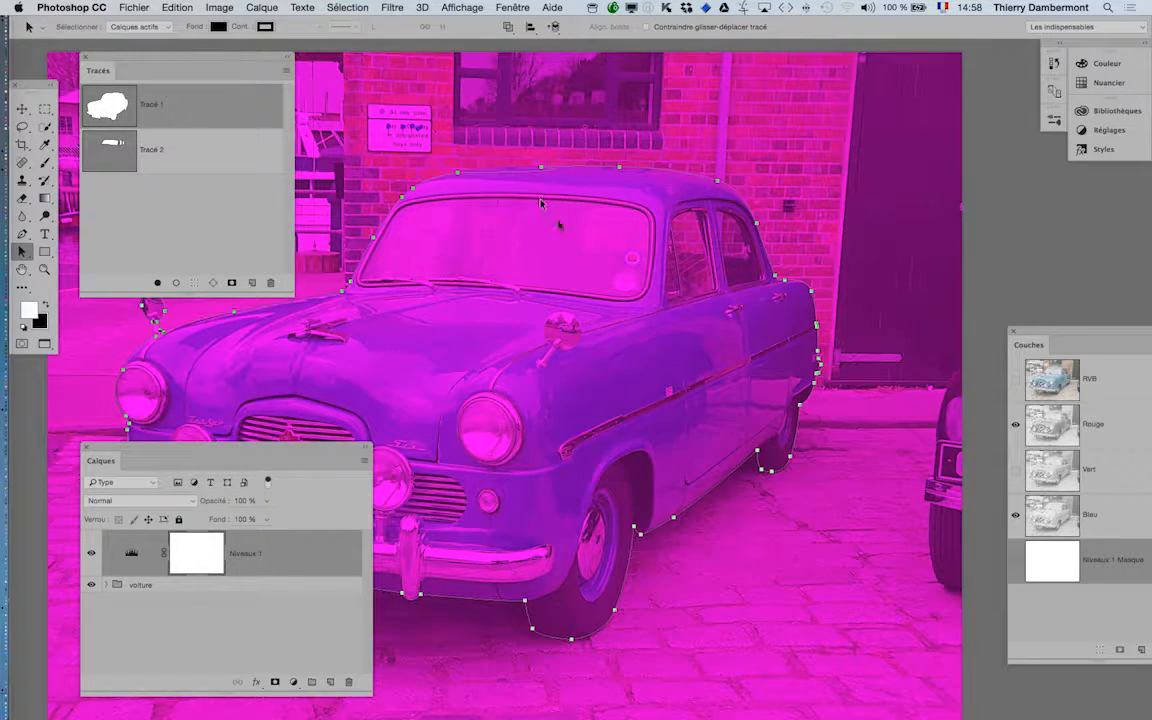
alt+click(579, 239)
alt+click(589, 278)
drag(591, 332, 664, 265)
Step: With Tracé 2 selected, display the full RGB composite and hide the Niveaux 1 adjustment layer
click(168, 152)
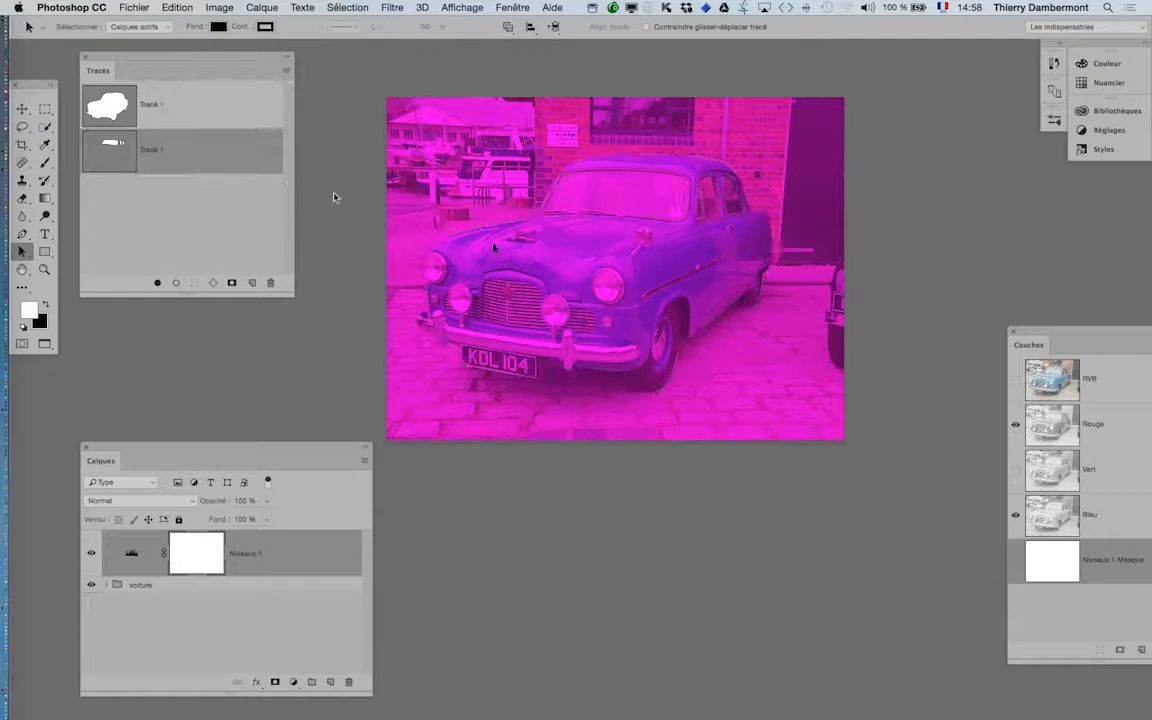
key(super+2)
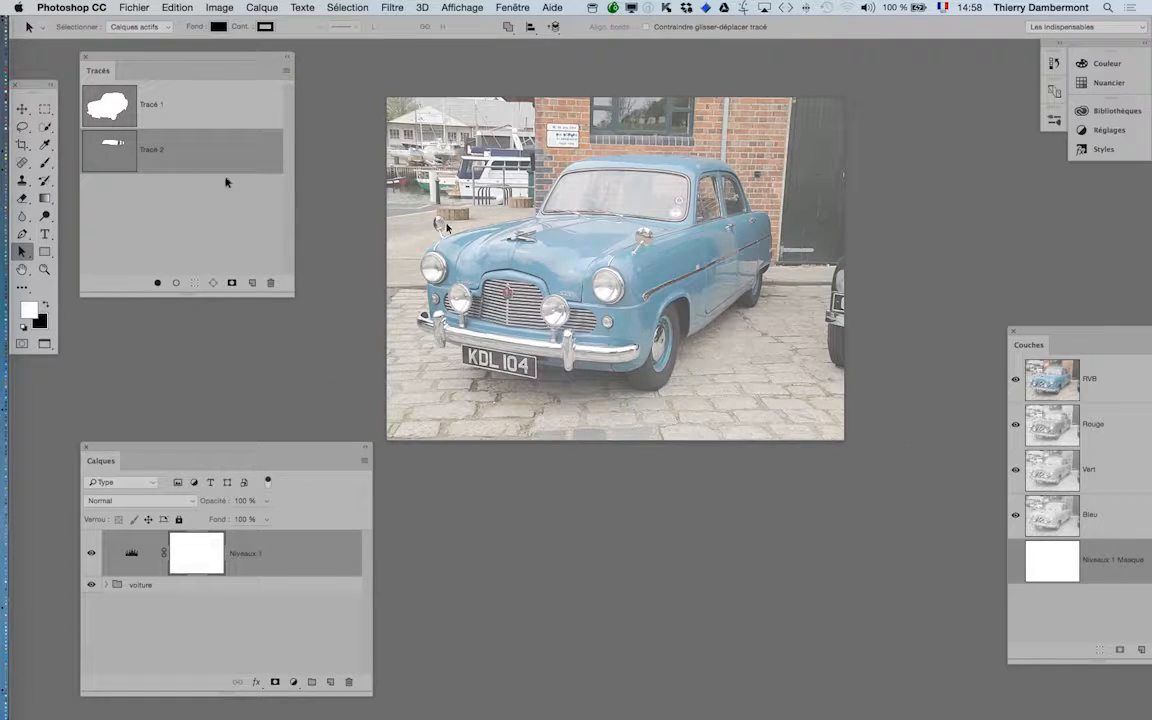
click(92, 553)
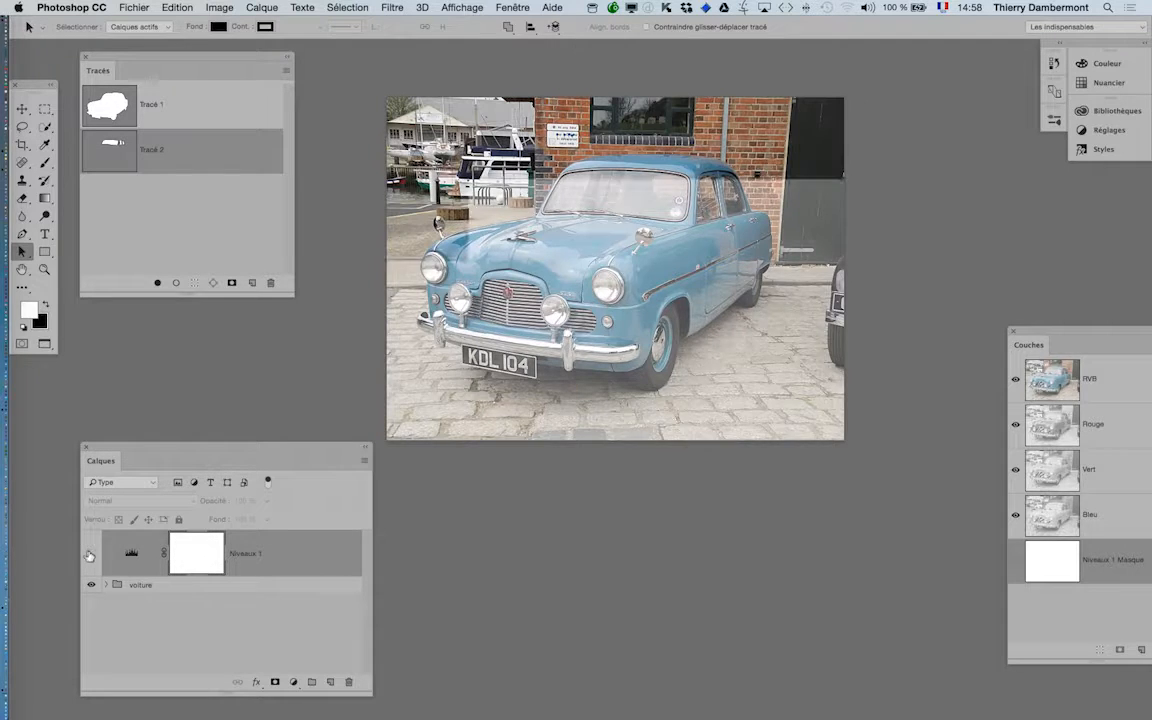
Step: Save the document as a new Photoshop file named KDL_104 - 16.psd with its layers
click(123, 7)
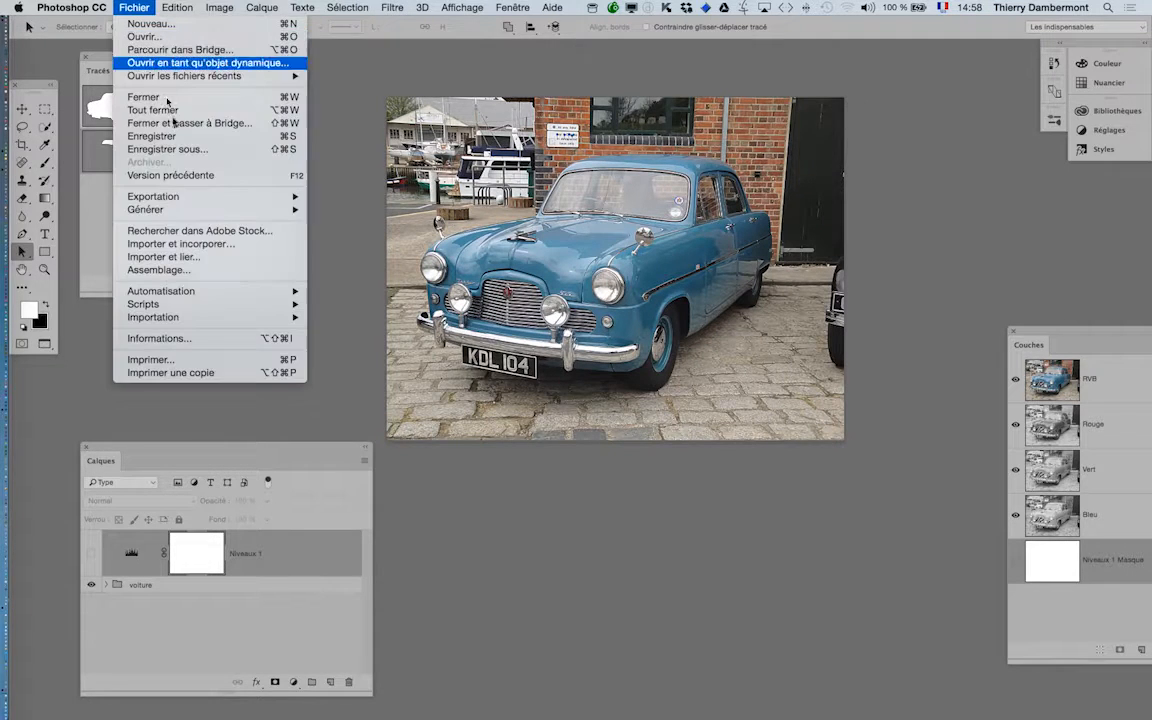
click(187, 151)
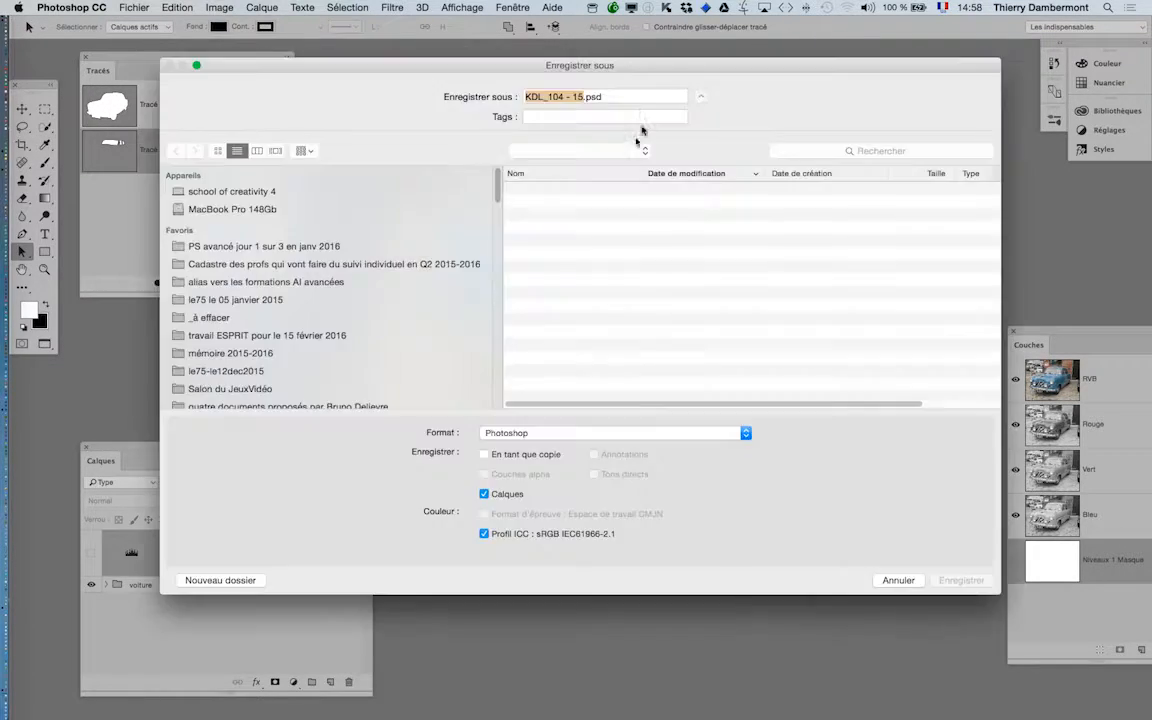
drag(586, 98, 579, 97)
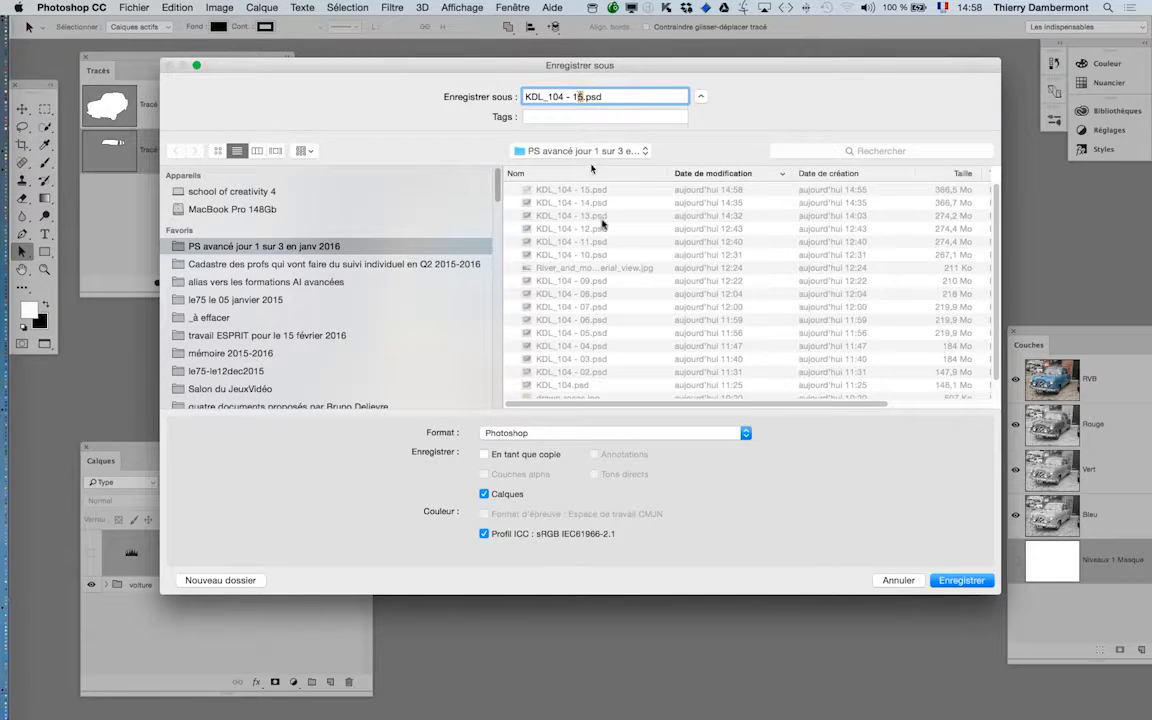
text(6)
click(966, 582)
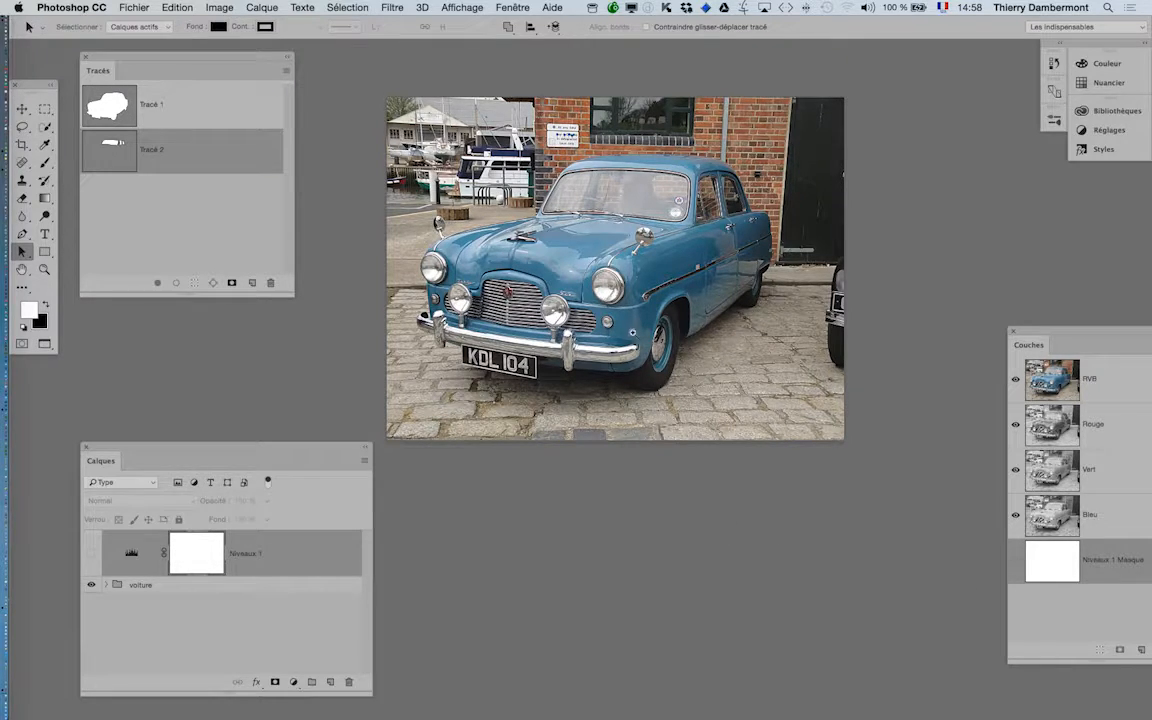
super+click(635, 334)
drag(681, 347, 733, 413)
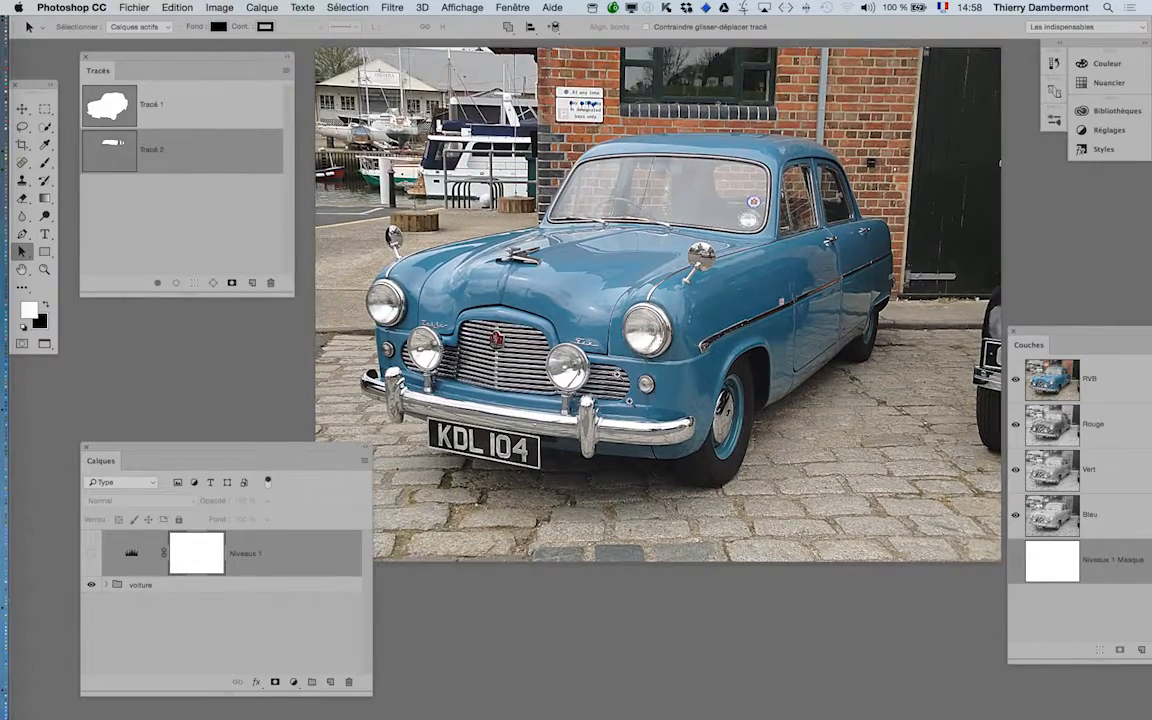
super+click(611, 378)
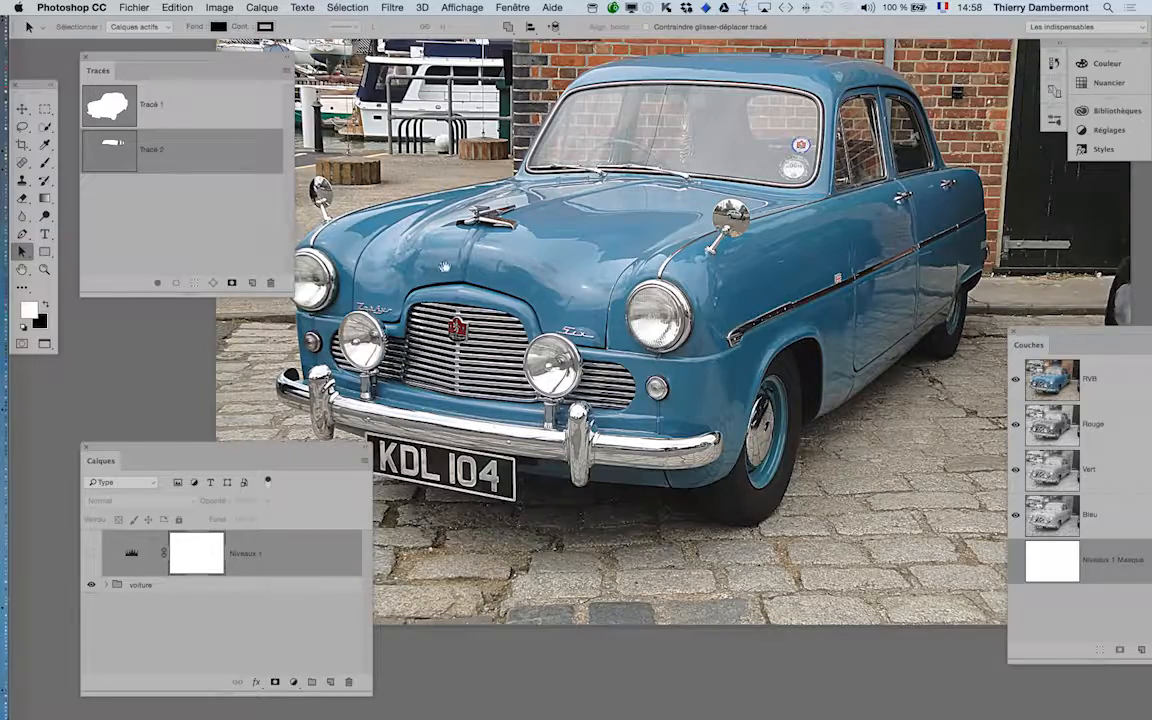
drag(398, 250, 506, 252)
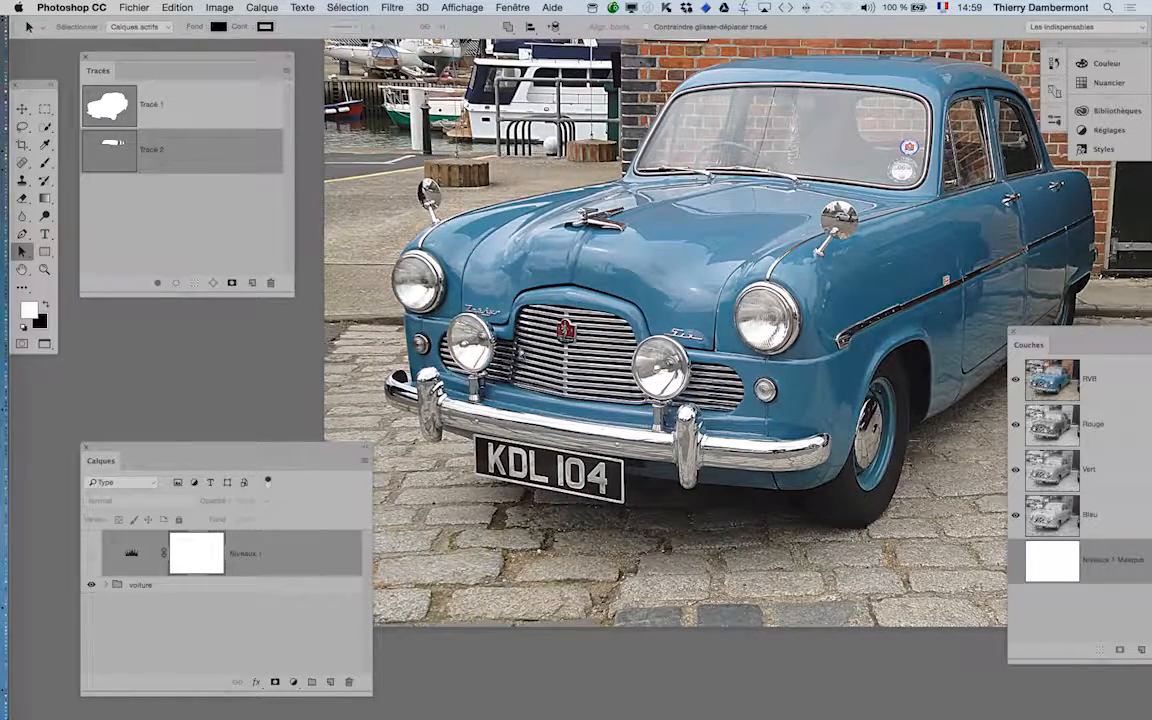